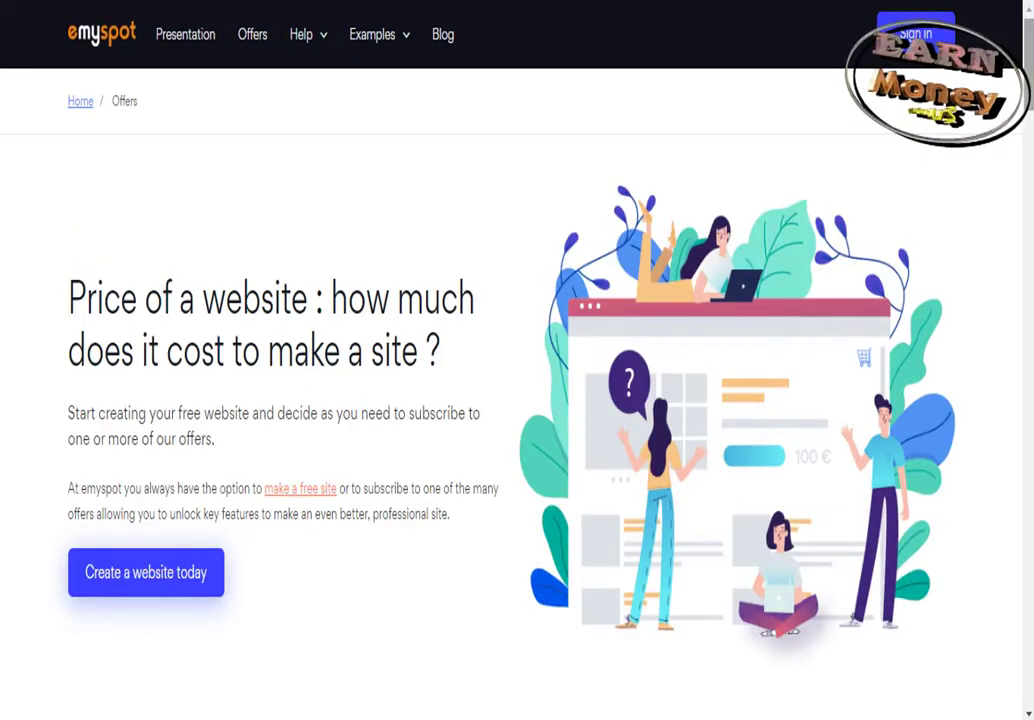
Read the website pricing page and compare the Free, Individual, Pro, Business and E-commerce plans, then return to its heading.
scroll(413, 320, down, 2)
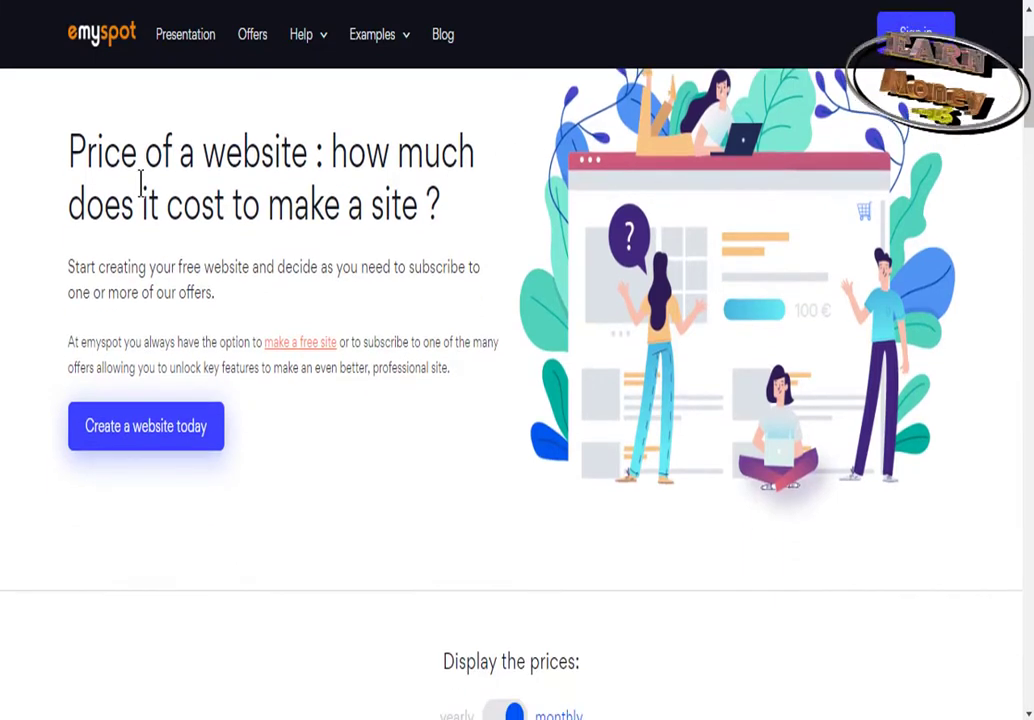
drag(450, 367, 63, 106)
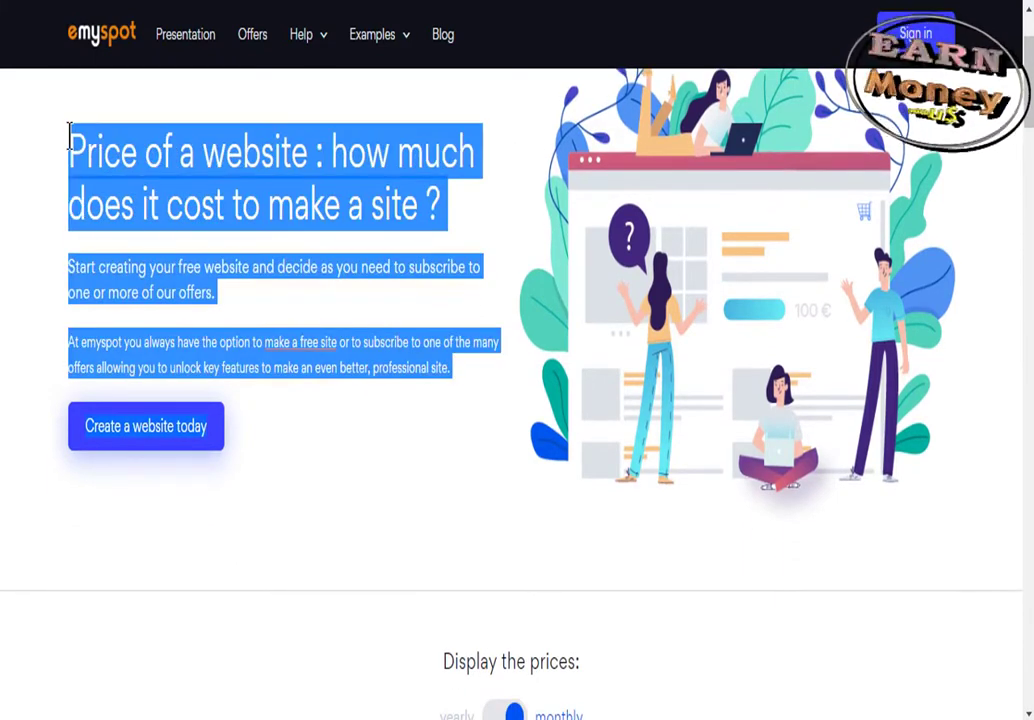
click(291, 380)
scroll(520, 262, down, 5)
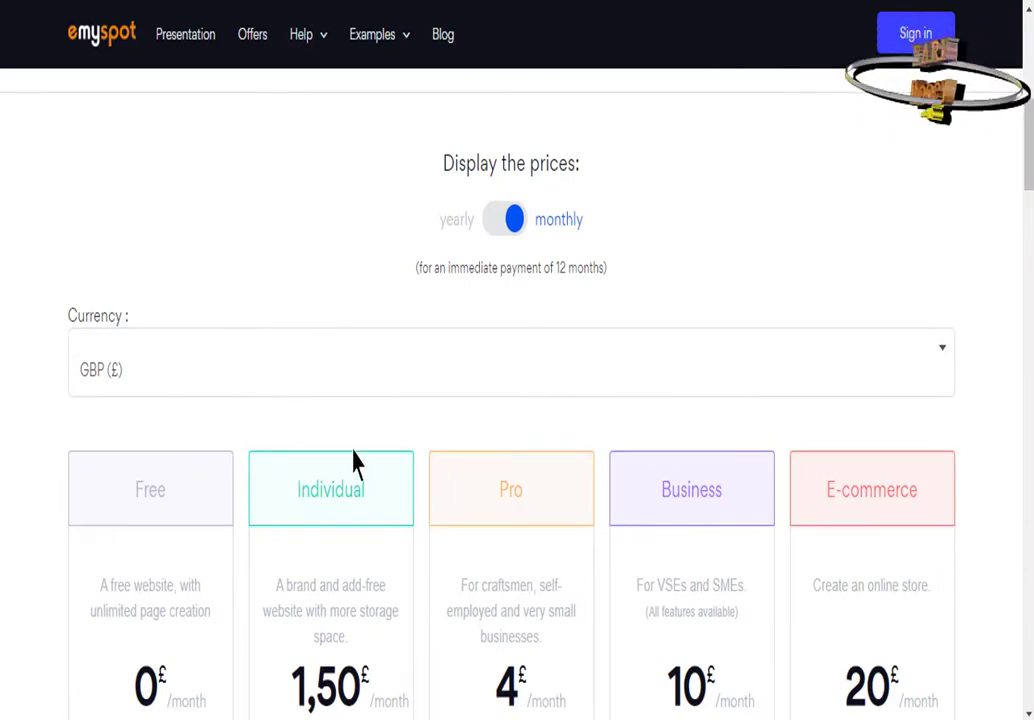
scroll(1027, 200, down, 4)
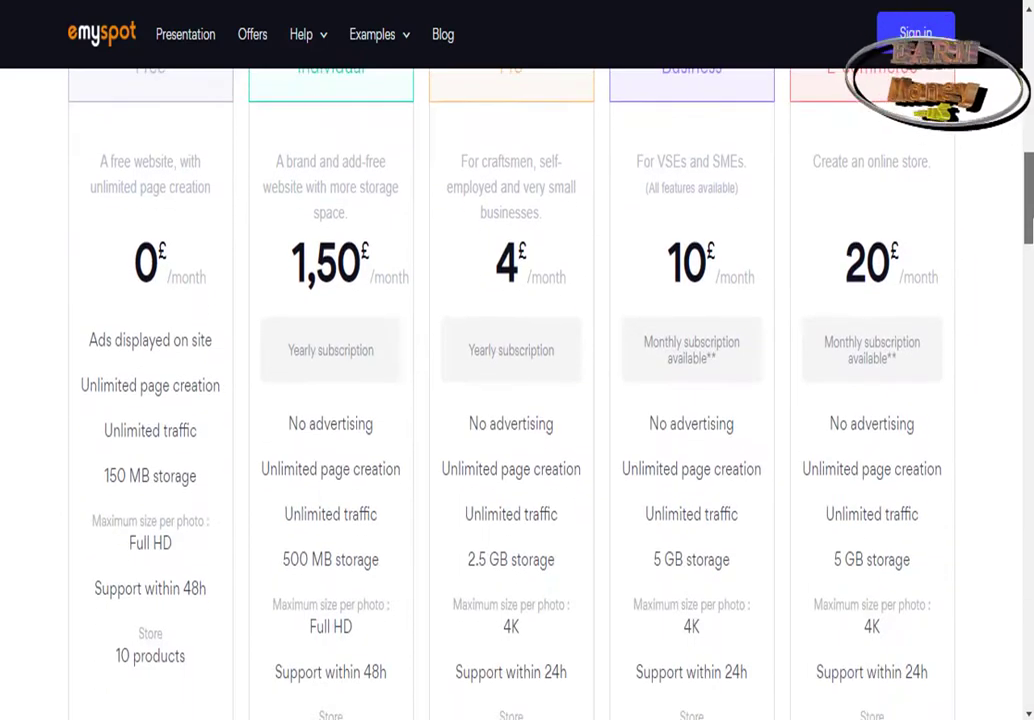
scroll(517, 400, down, 2)
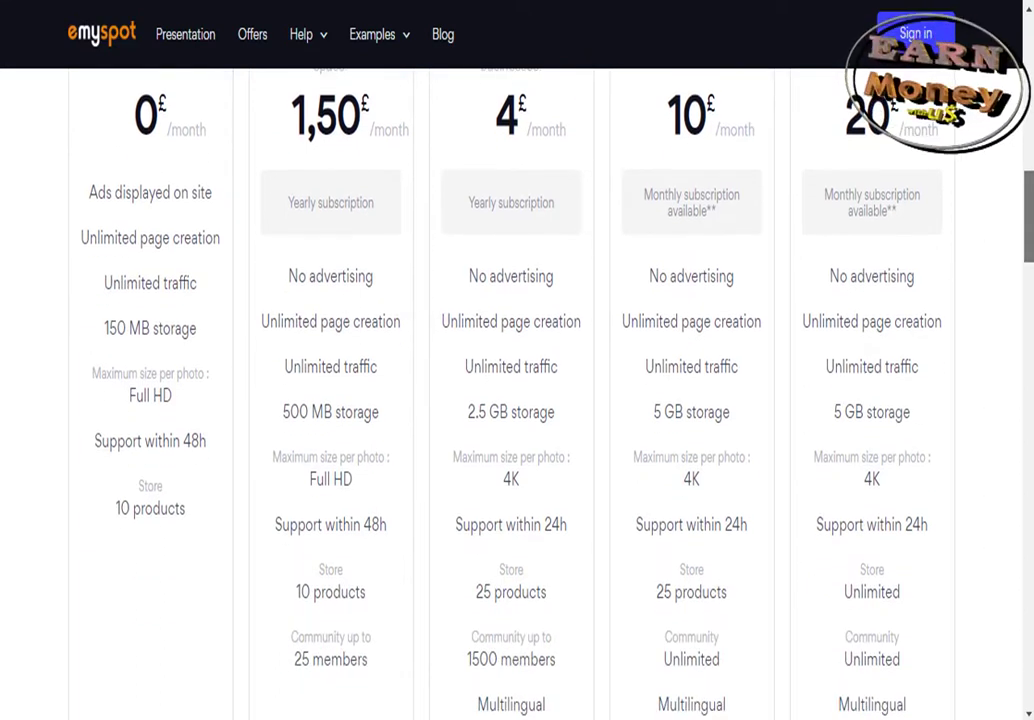
scroll(517, 400, down, 1)
scroll(517, 400, down, 2)
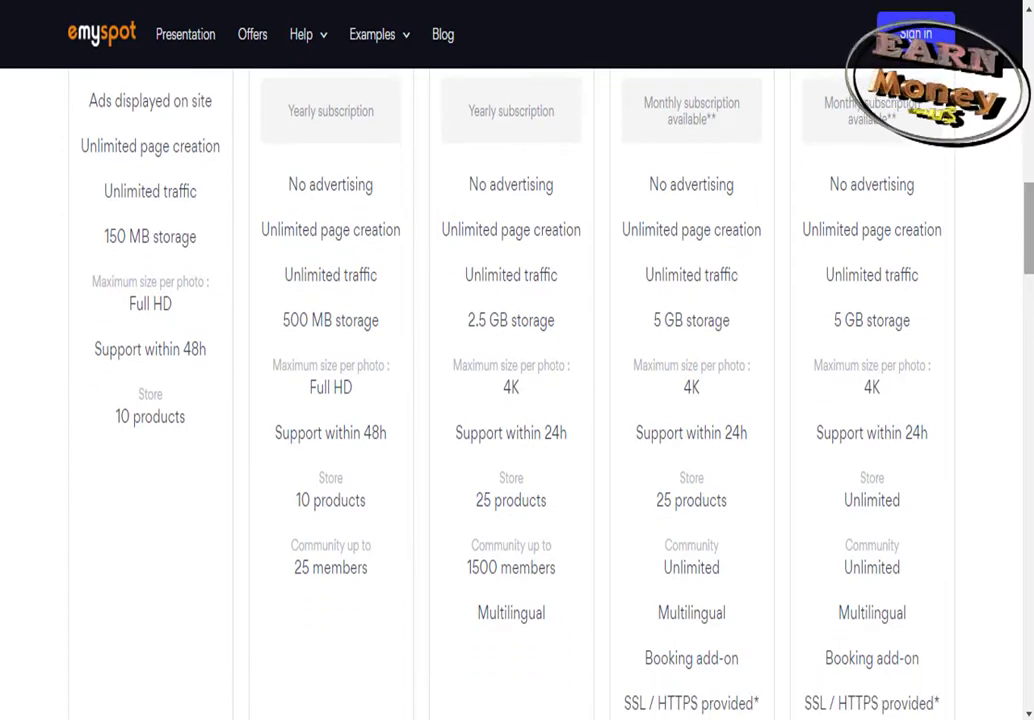
drag(1029, 225, 1030, 45)
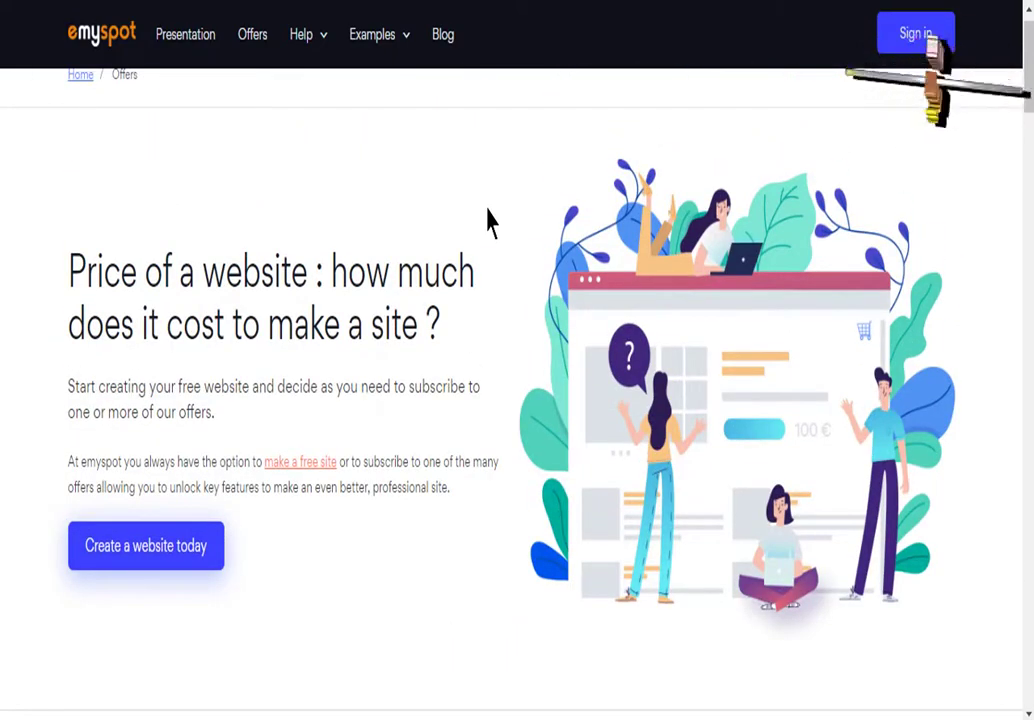
Return to the home page and read its sections on site tools, customisable templates, responsive design and personalized website design.
key(alt+Left)
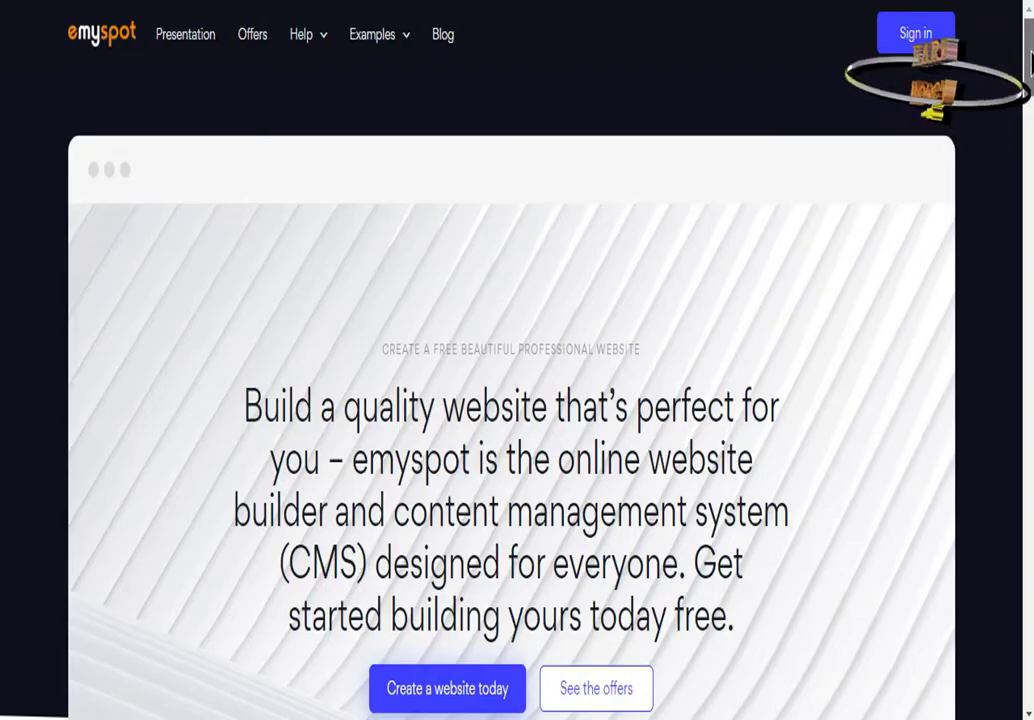
scroll(953, 339, down, 5)
scroll(511, 400, down, 5)
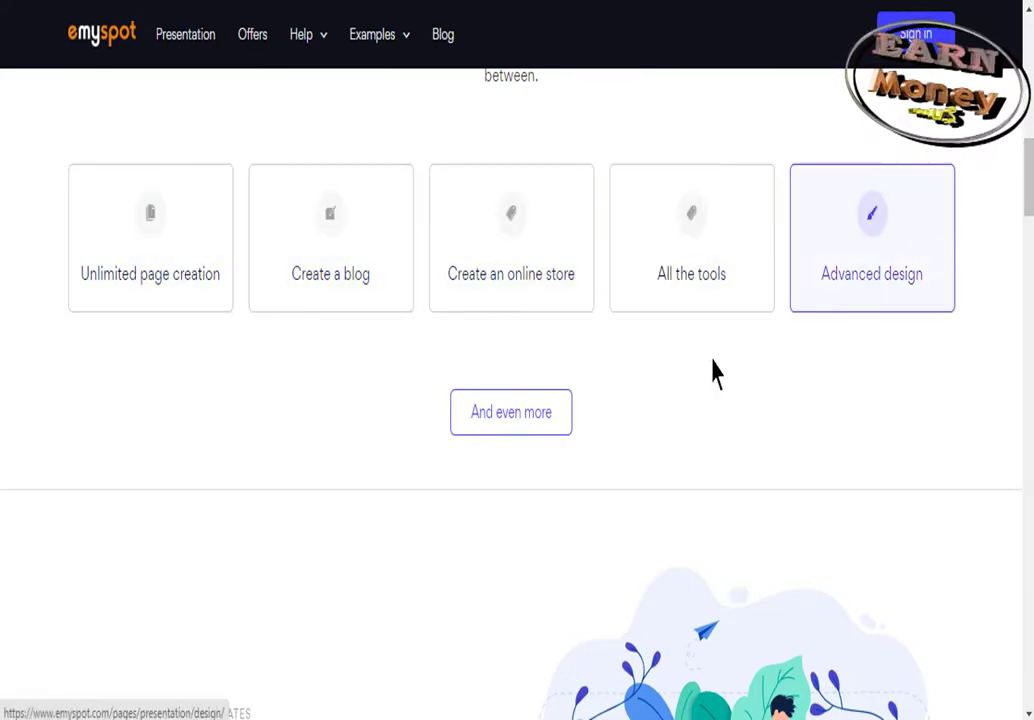
scroll(1028, 220, down, 4)
scroll(1028, 225, down, 1)
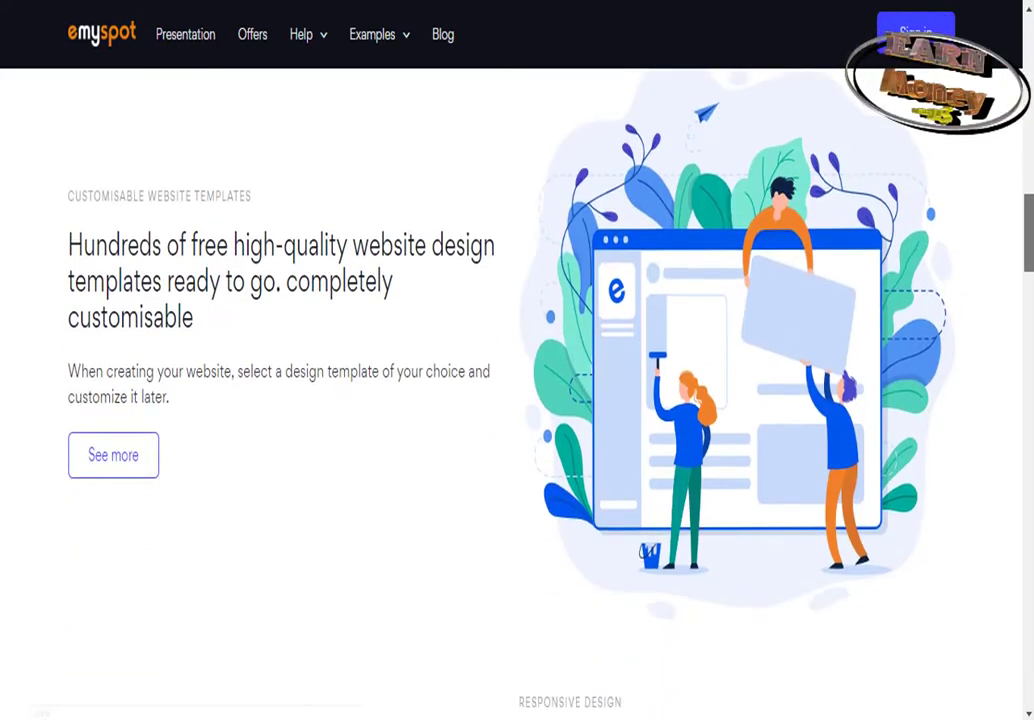
scroll(1028, 225, down, 1)
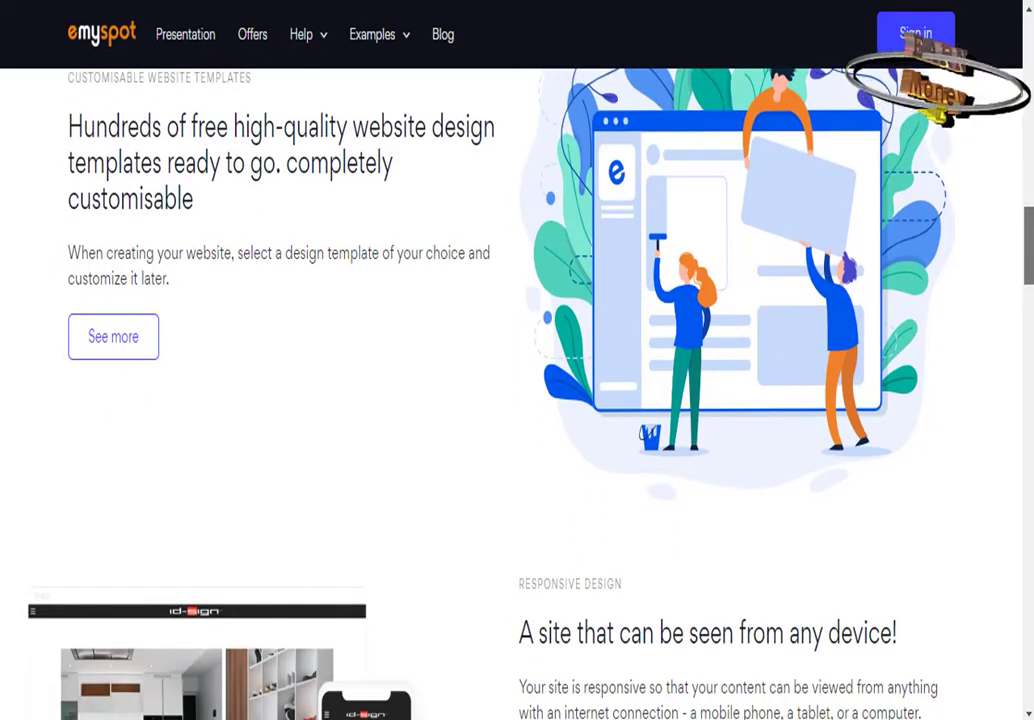
scroll(1028, 240, down, 4)
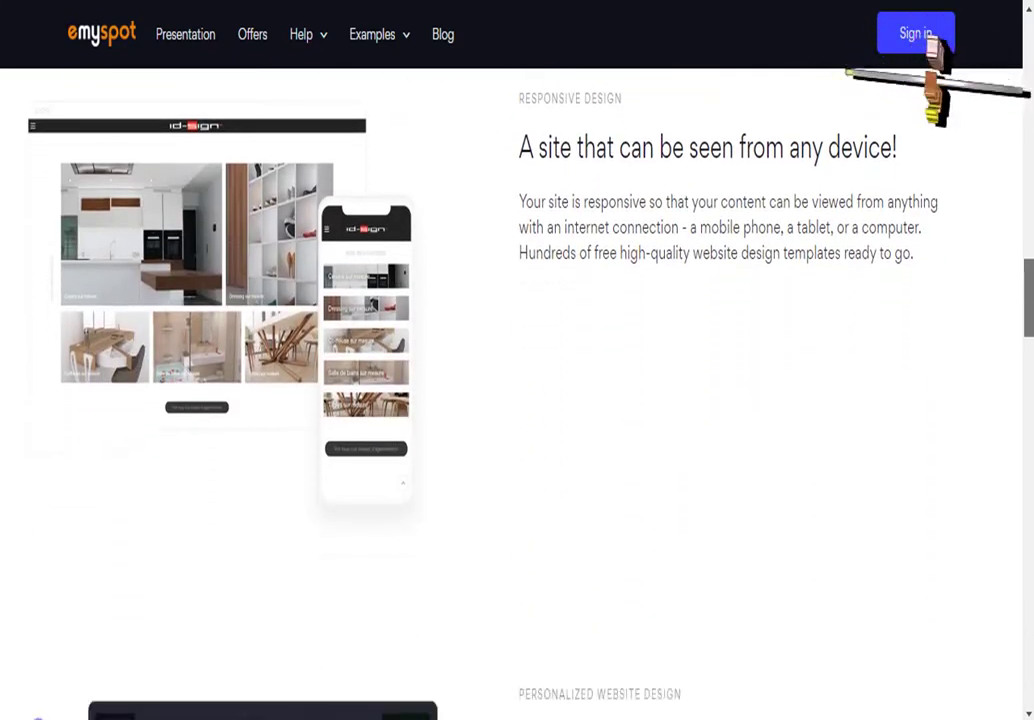
scroll(1028, 240, down, 1)
scroll(1028, 300, down, 4)
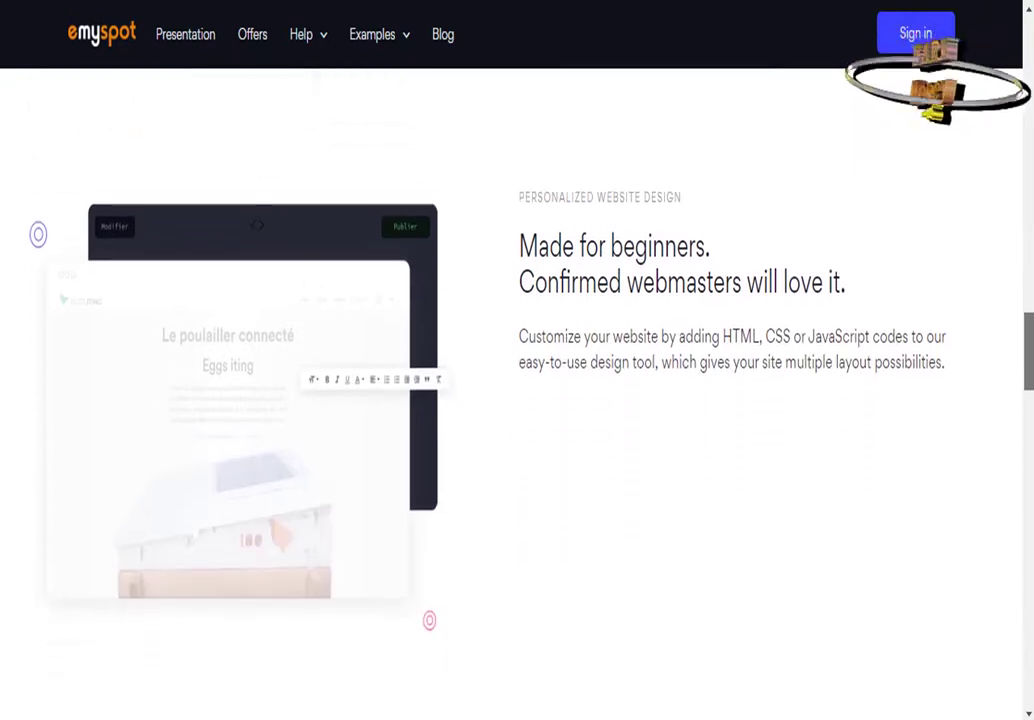
scroll(505, 458, down, 3)
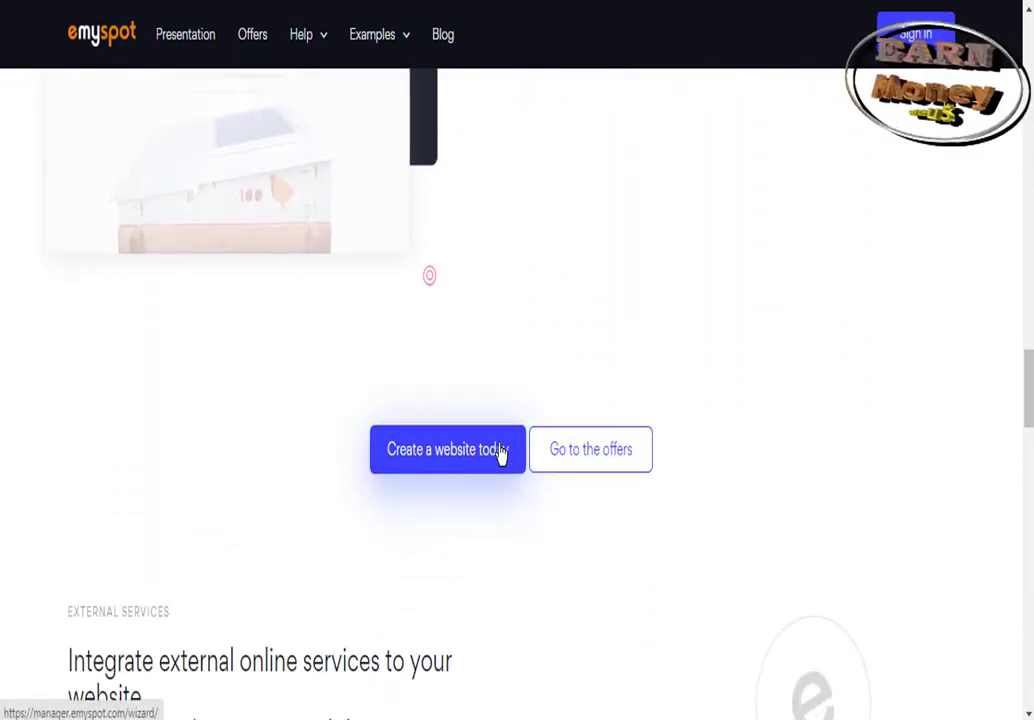
Start creating a website, postpone the INDIVIDUAL subscription offer and look over the site's dashboard.
click(500, 453)
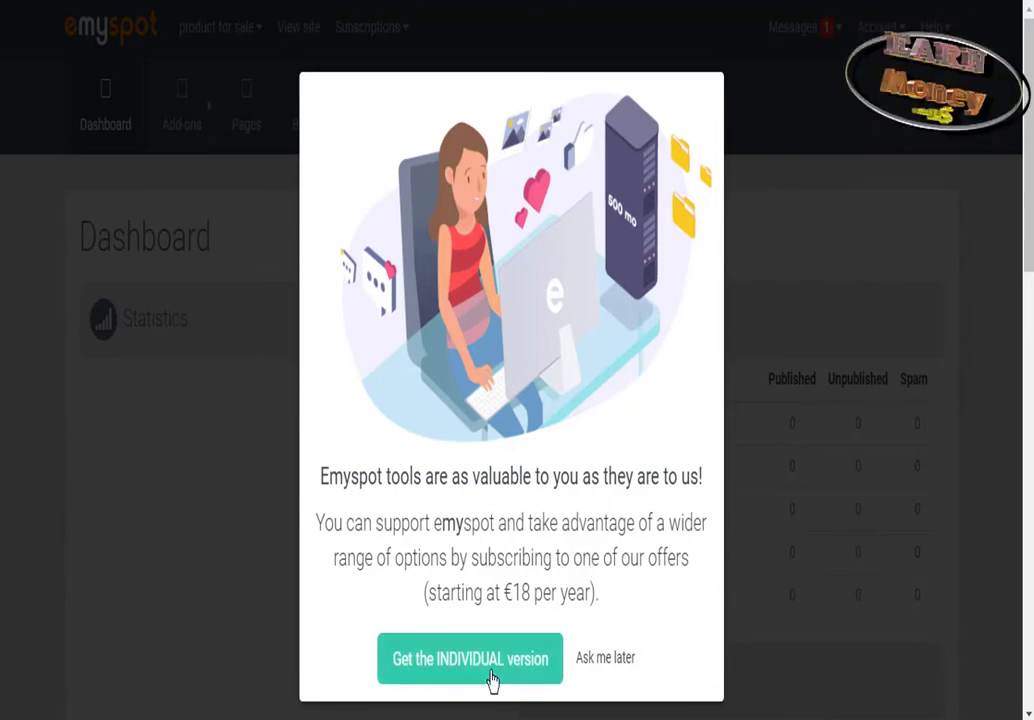
click(604, 658)
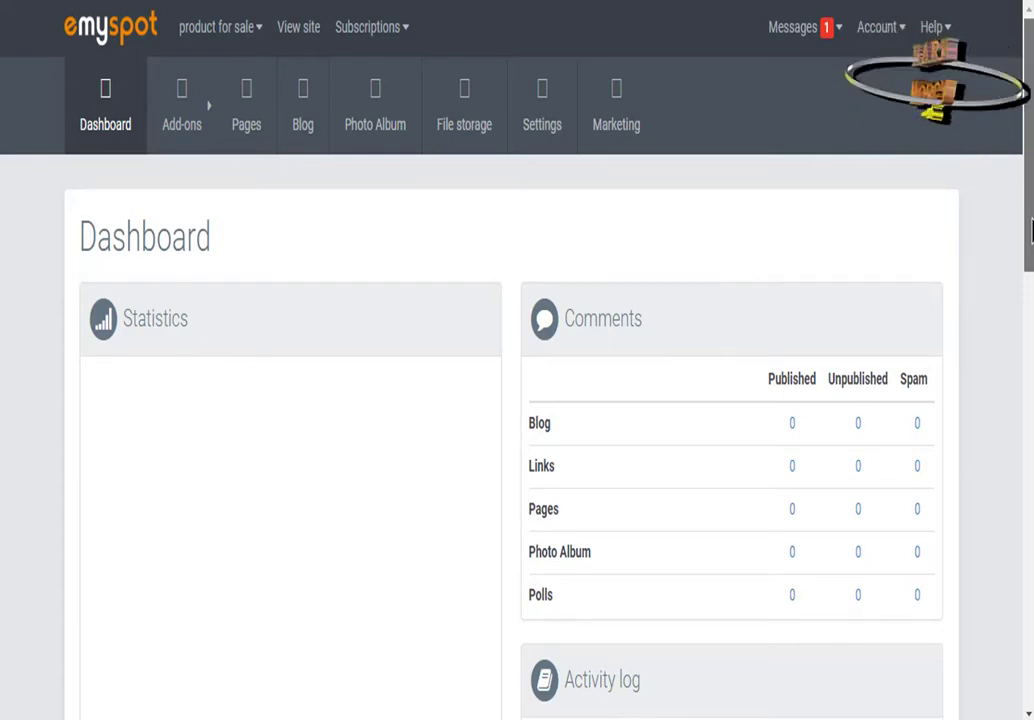
scroll(1027, 231, down, 3)
scroll(517, 400, down, 5)
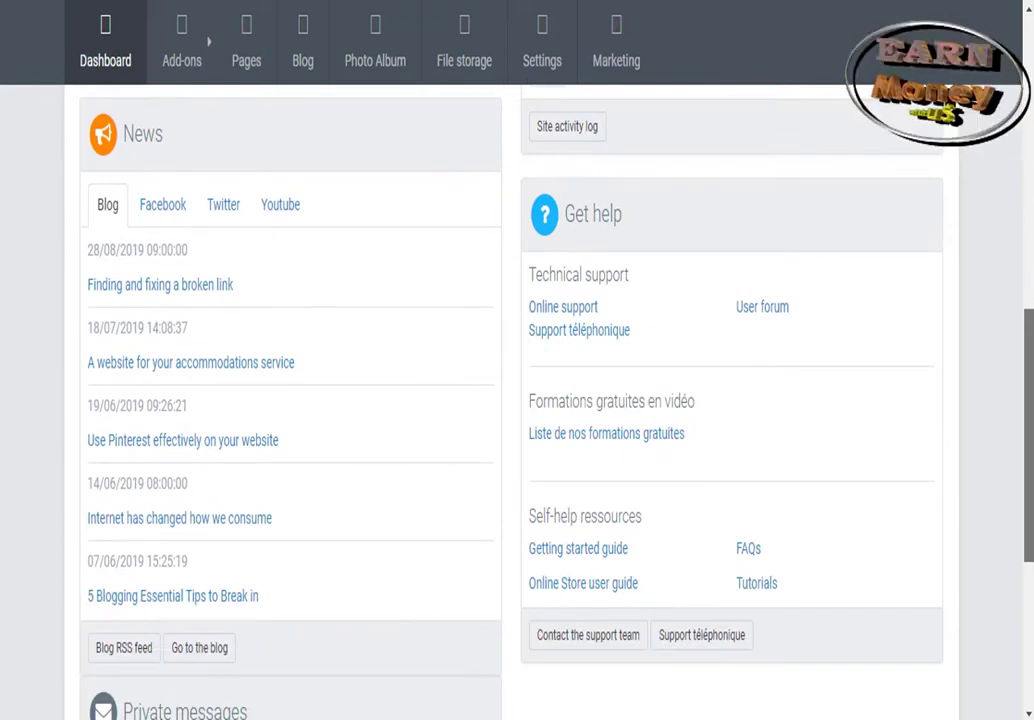
scroll(517, 400, down, 4)
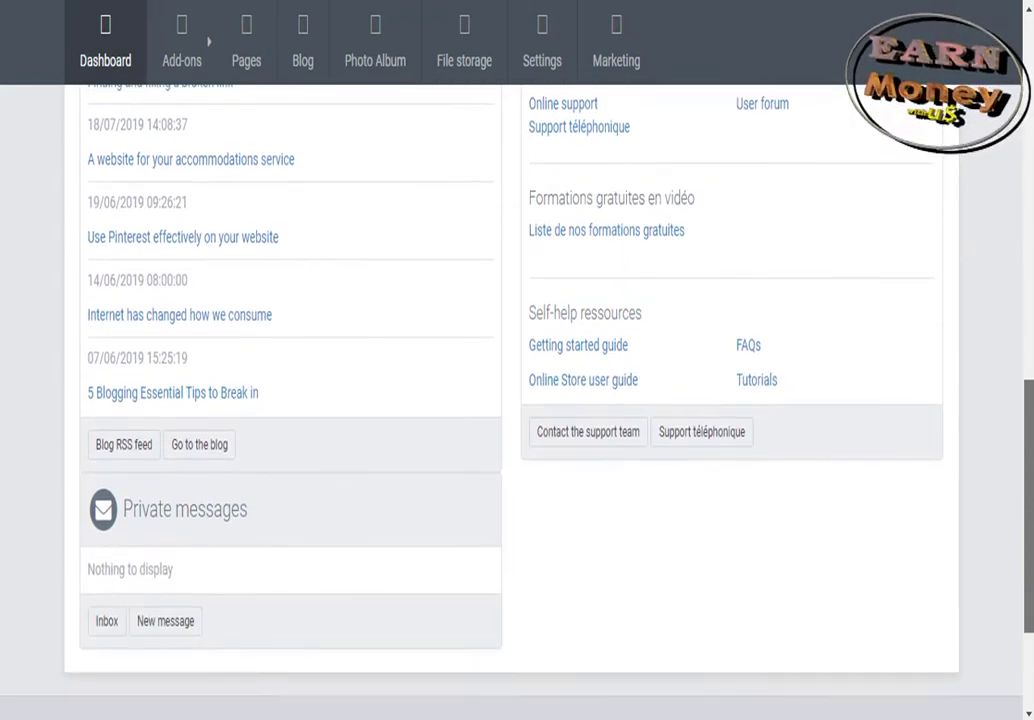
scroll(1009, 374, up, 12)
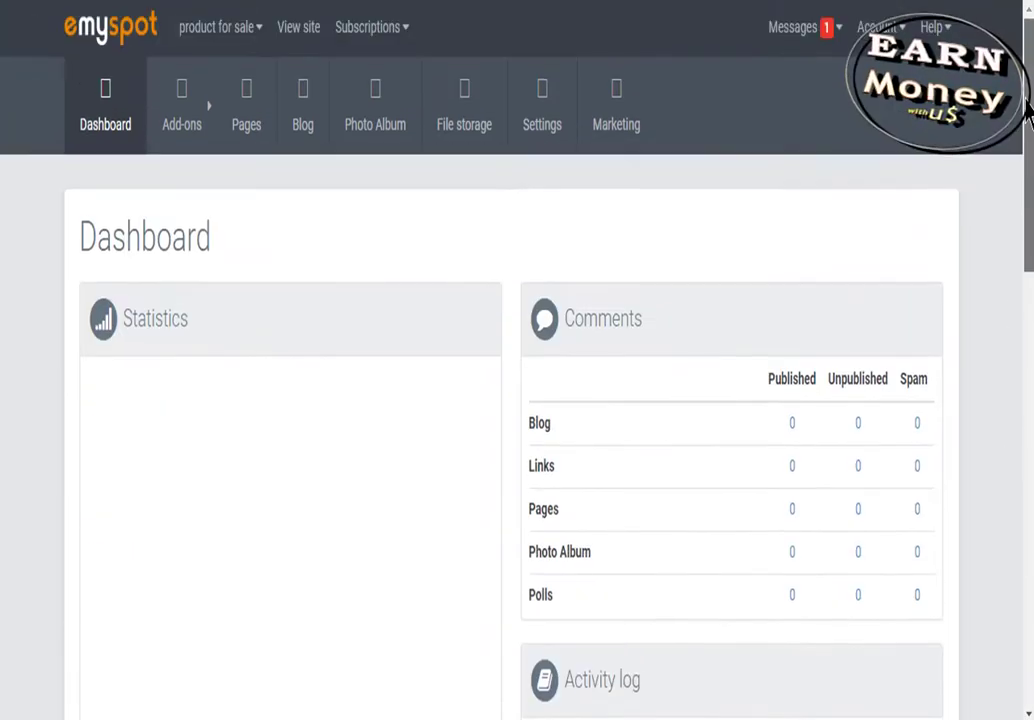
Explore the site management sections, then open a new blog post form and look over its fields and content editor.
mouse_move(205, 111)
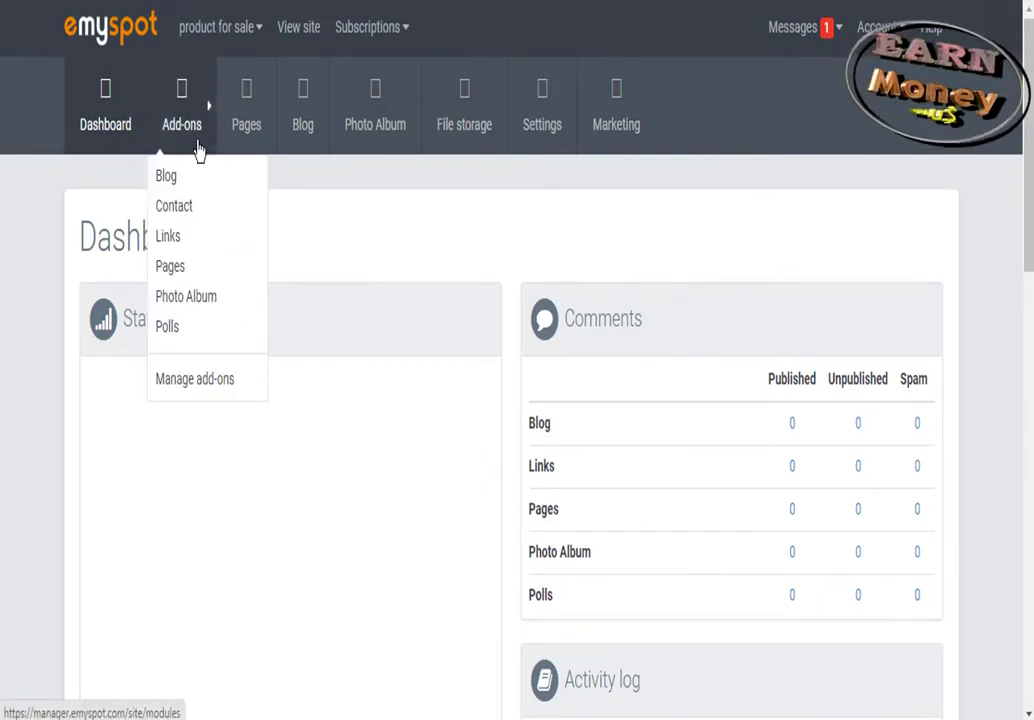
mouse_move(254, 28)
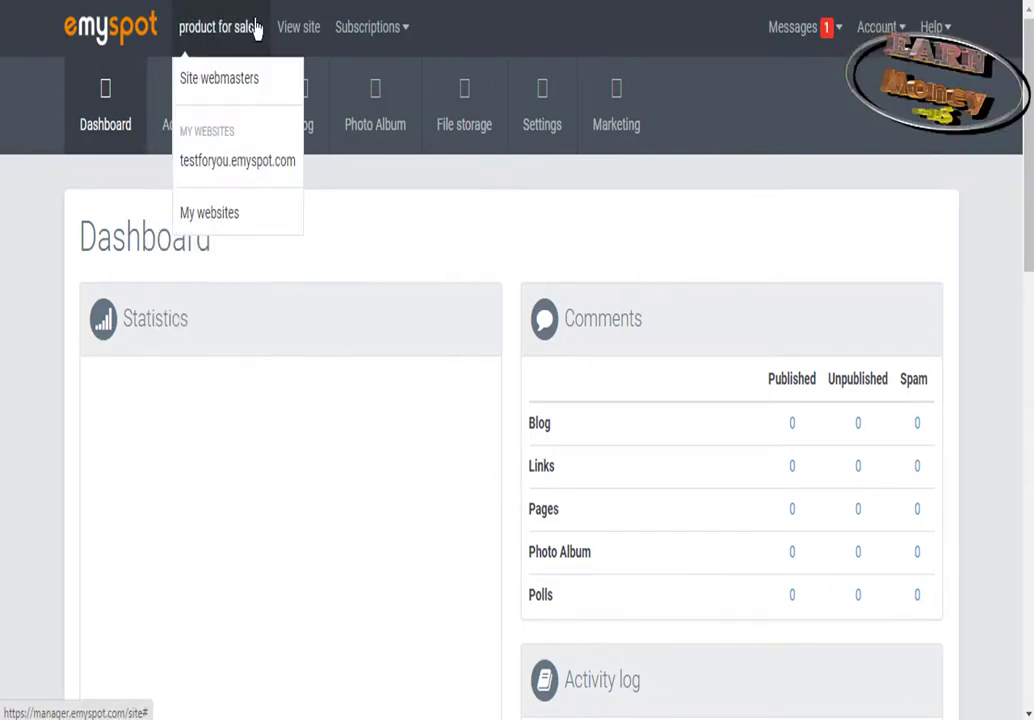
mouse_move(252, 132)
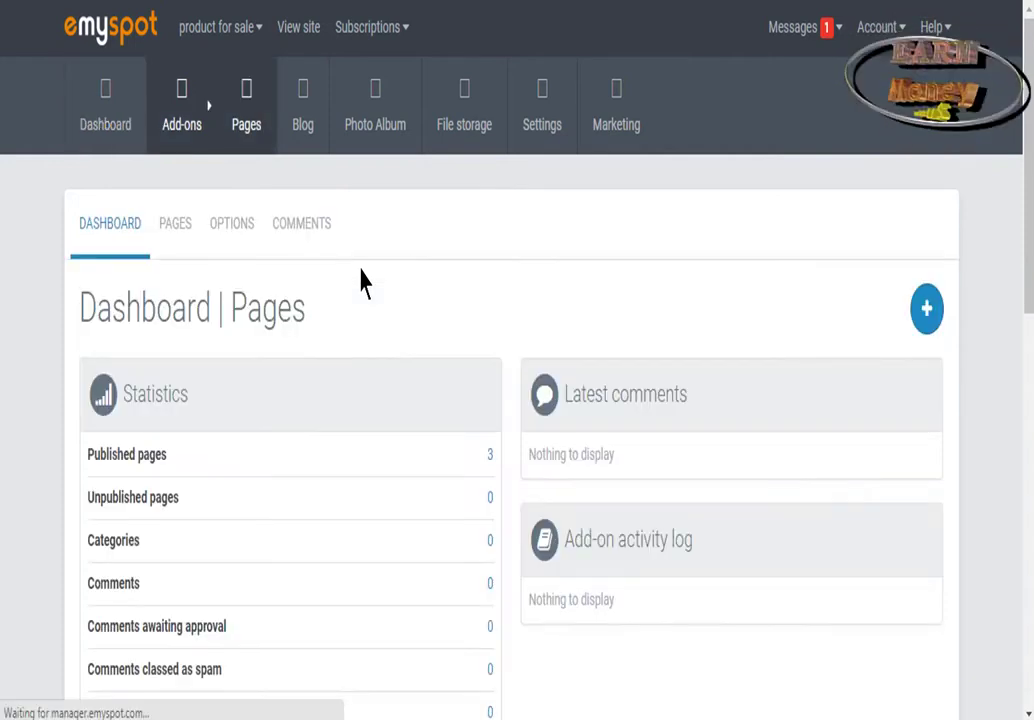
mouse_move(302, 122)
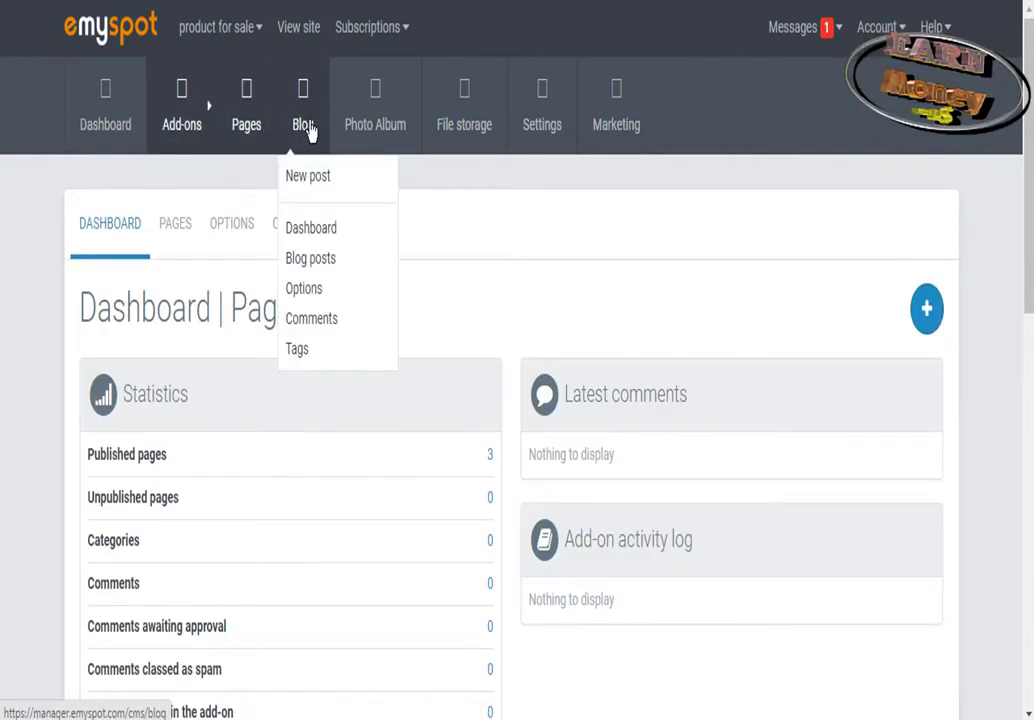
click(329, 181)
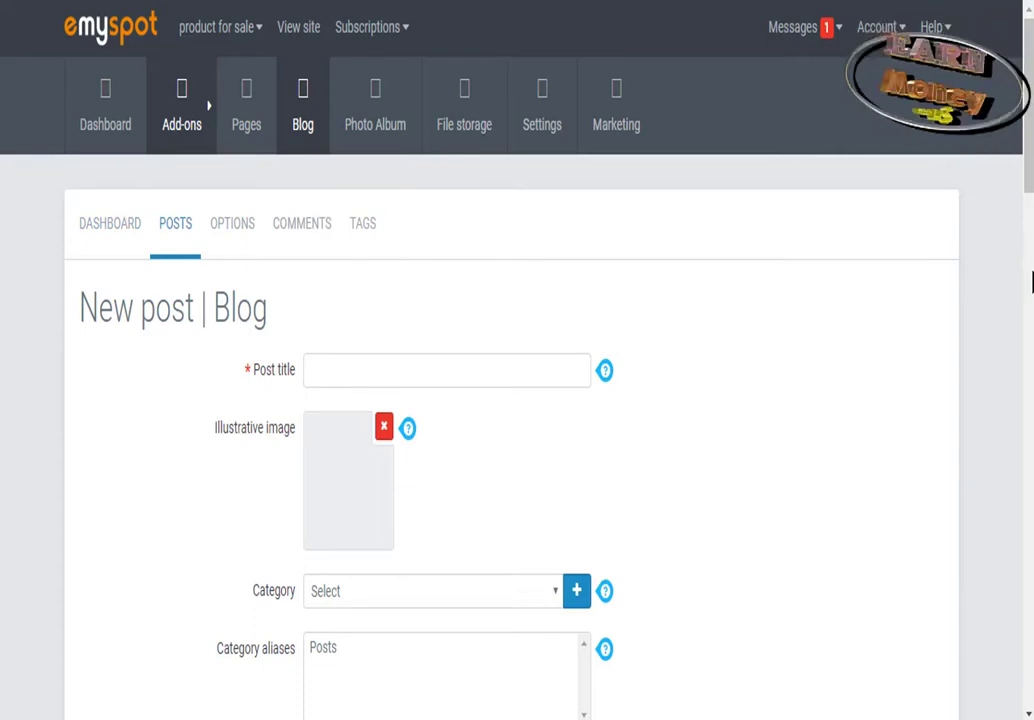
click(1033, 287)
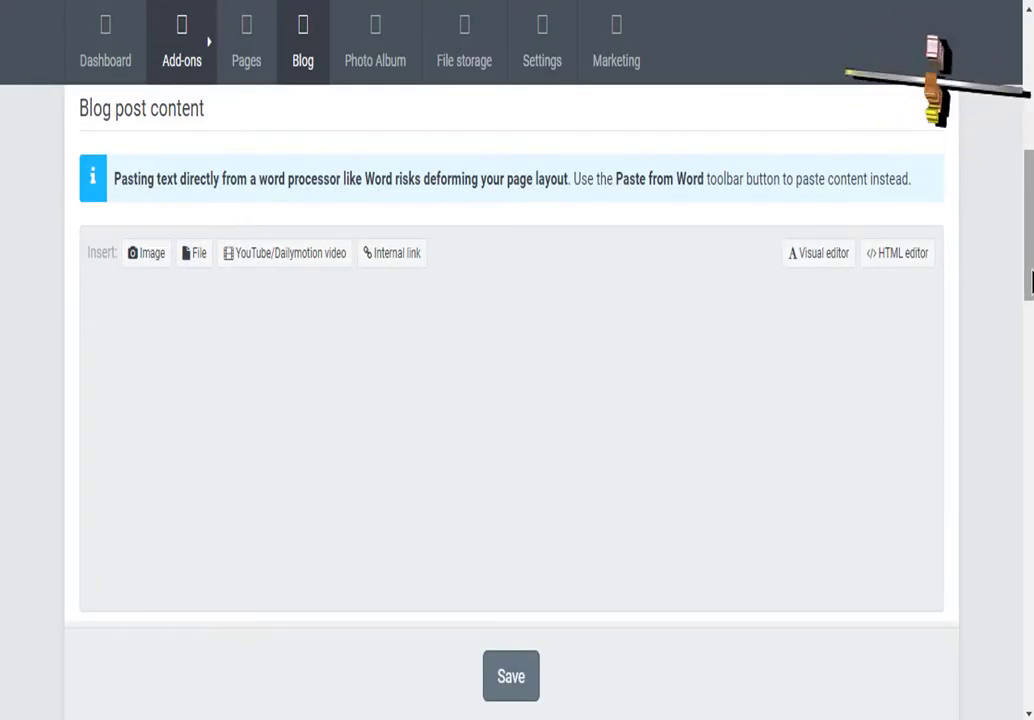
drag(1033, 283, 1025, 95)
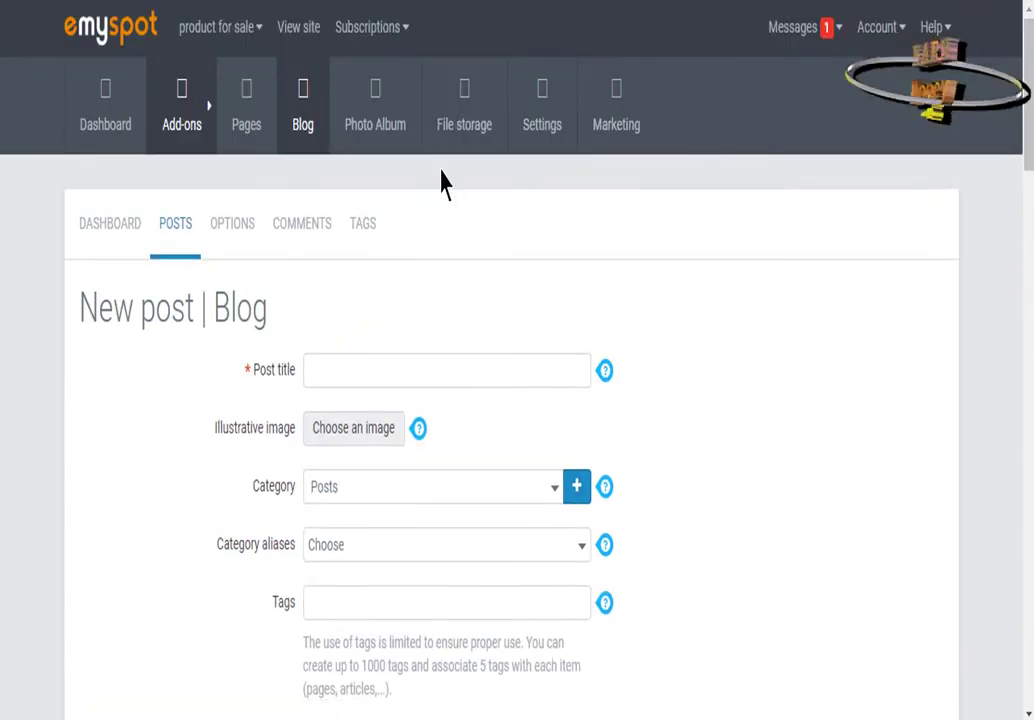
Check the file storage and settings options, then view the live "product for sale" site and look over its home page.
mouse_move(451, 130)
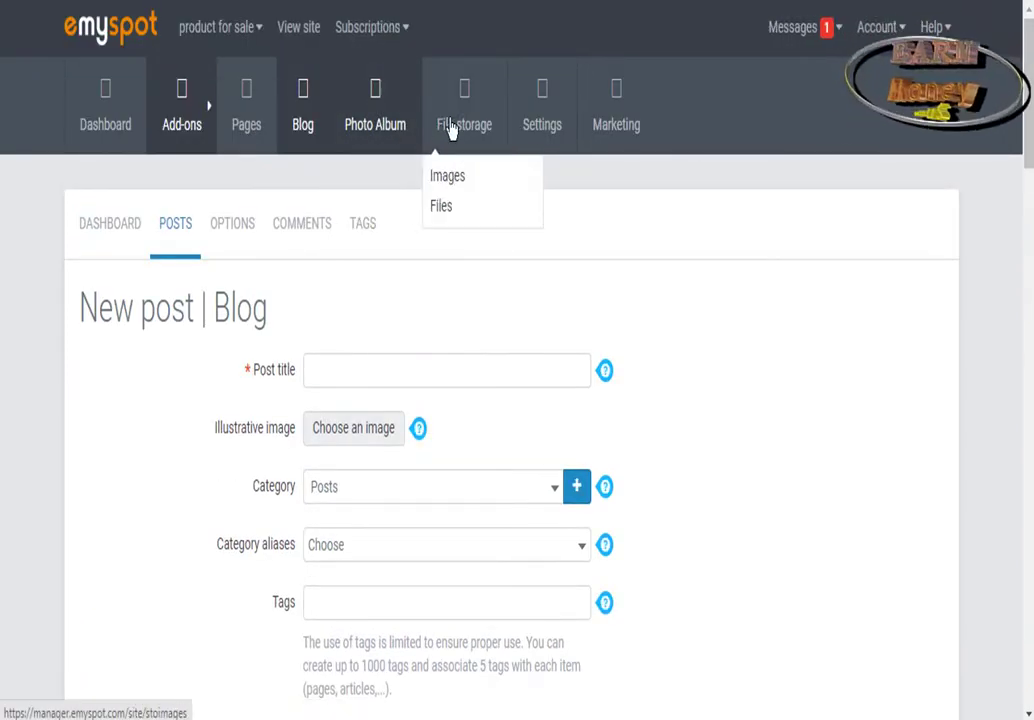
mouse_move(545, 132)
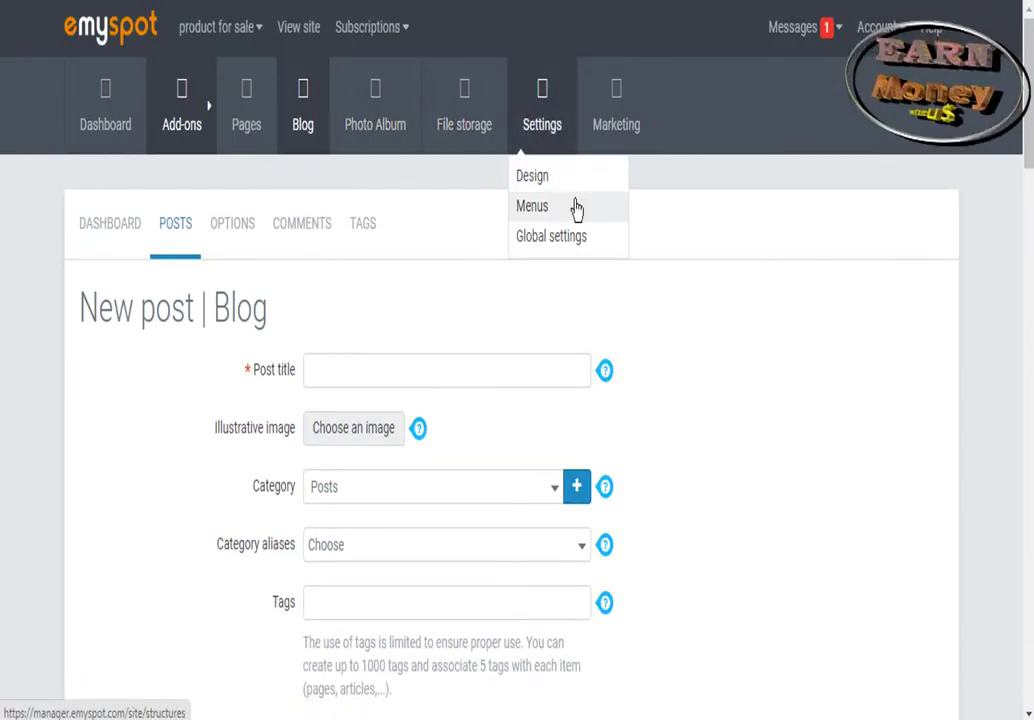
mouse_move(620, 130)
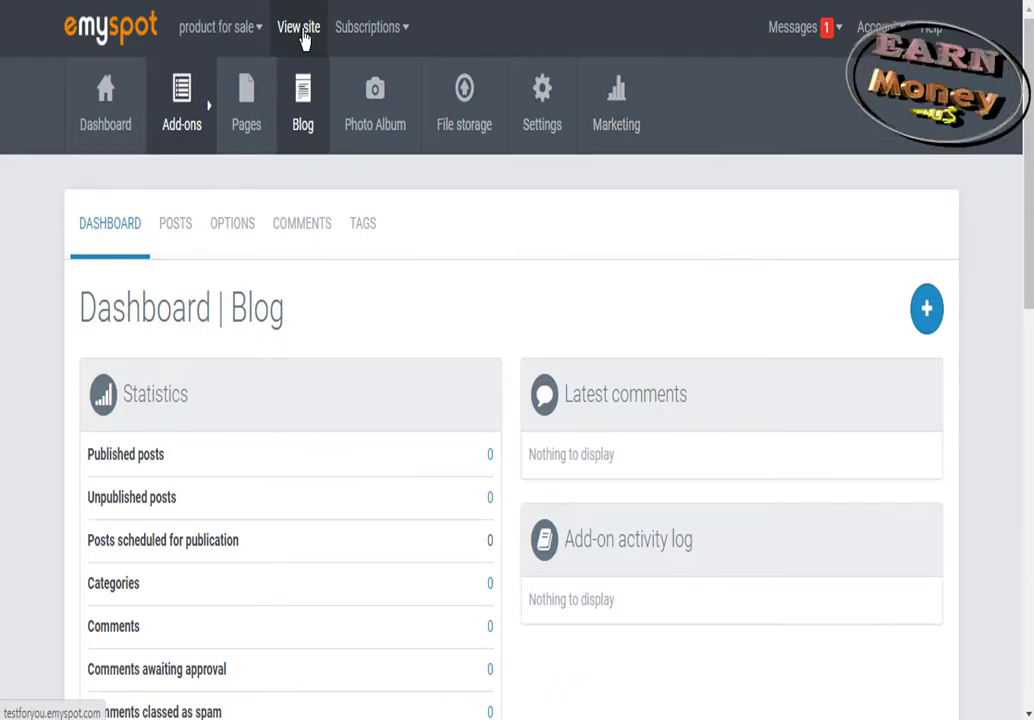
click(300, 30)
scroll(1031, 290, down, 1)
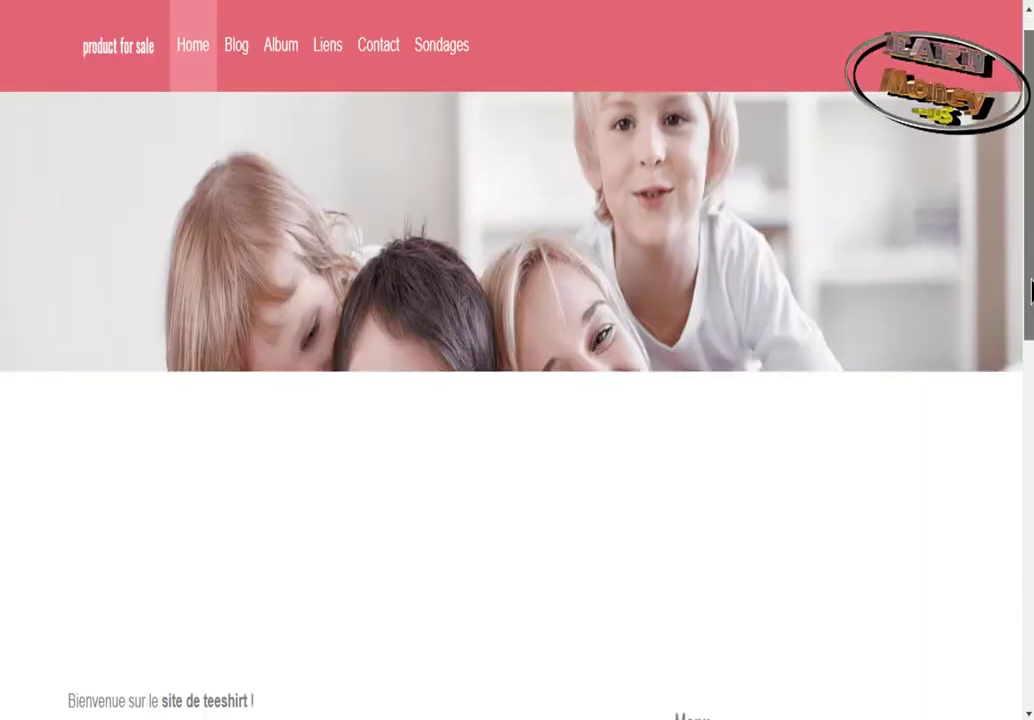
drag(1031, 290, 1031, 500)
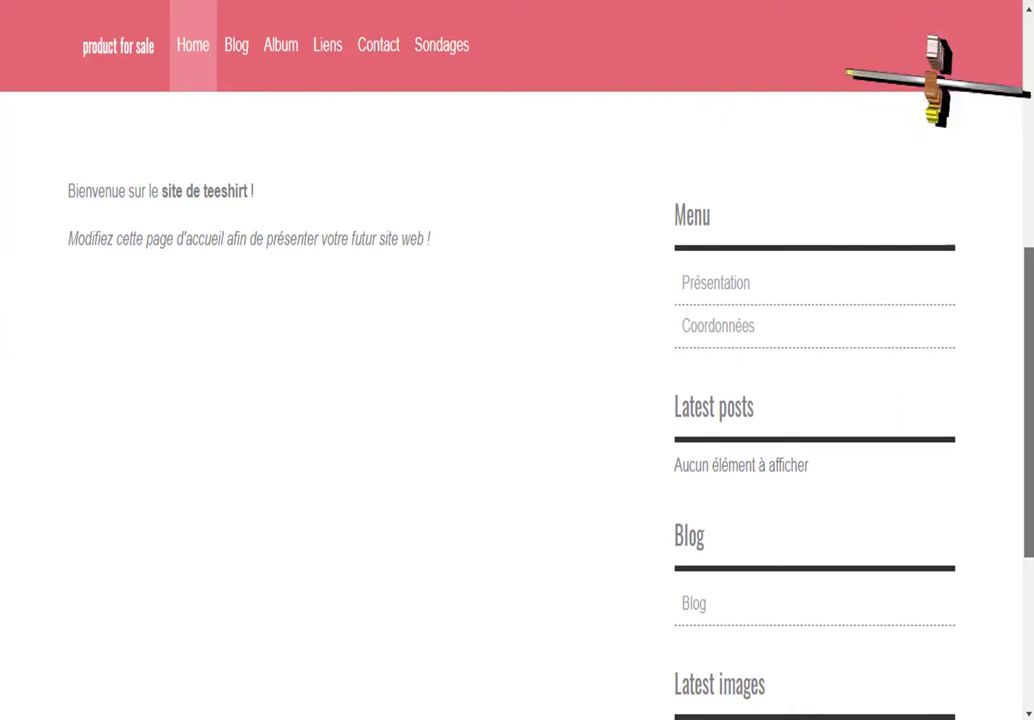
scroll(705, 348, up, 5)
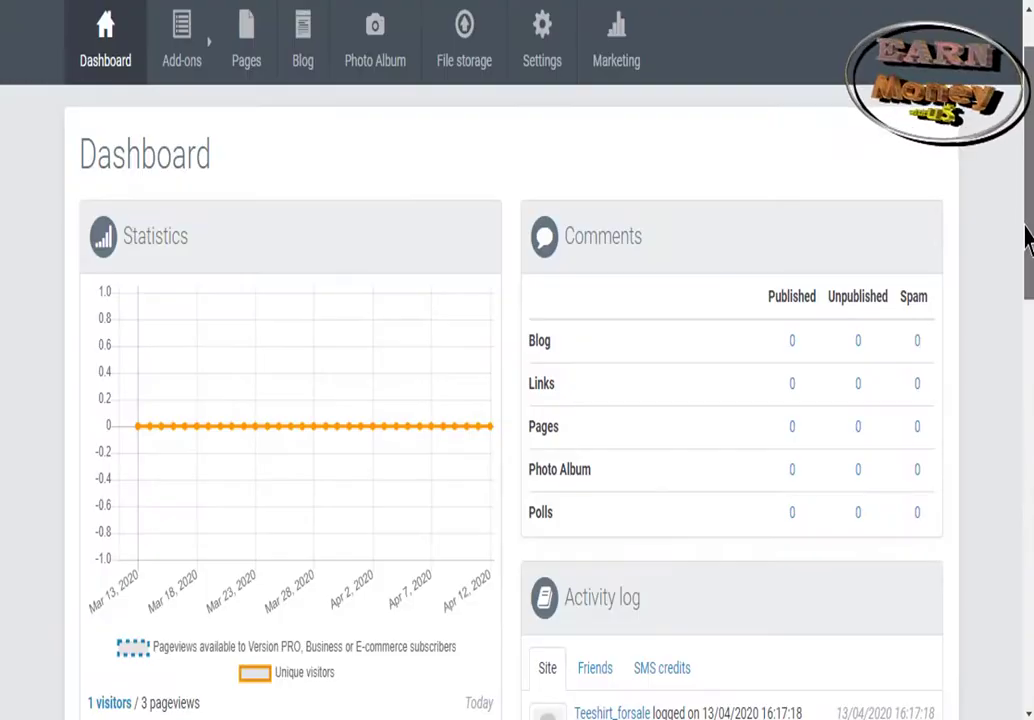
Open the site's add-ons overview from the dashboard and examine the enabled and disabled add-ons.
drag(1027, 231, 376, 143)
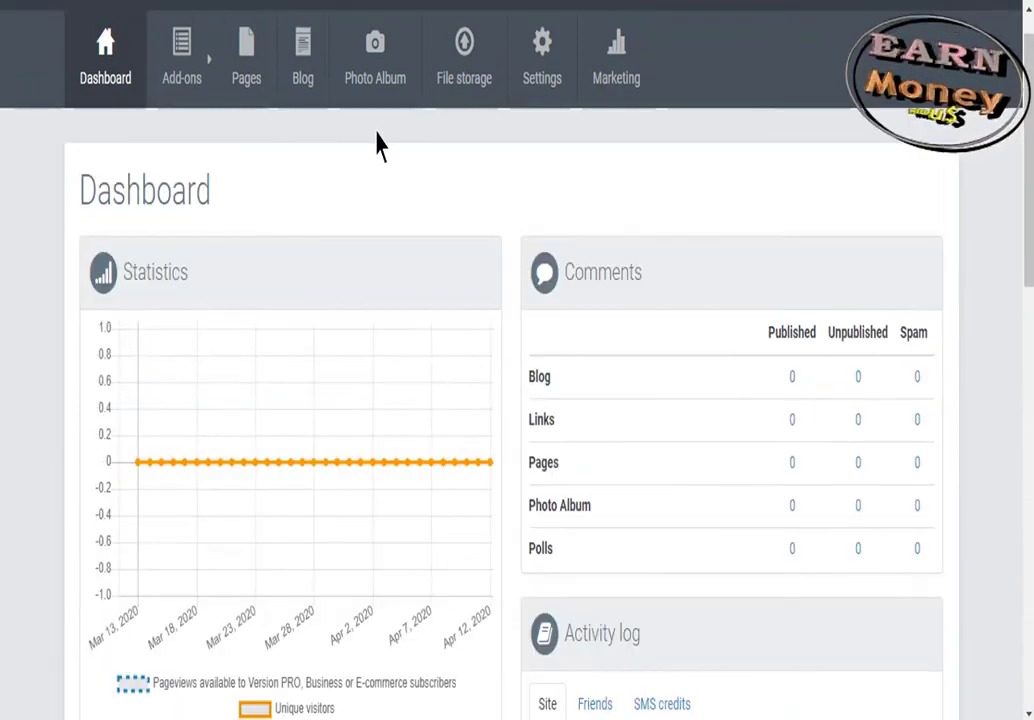
click(178, 78)
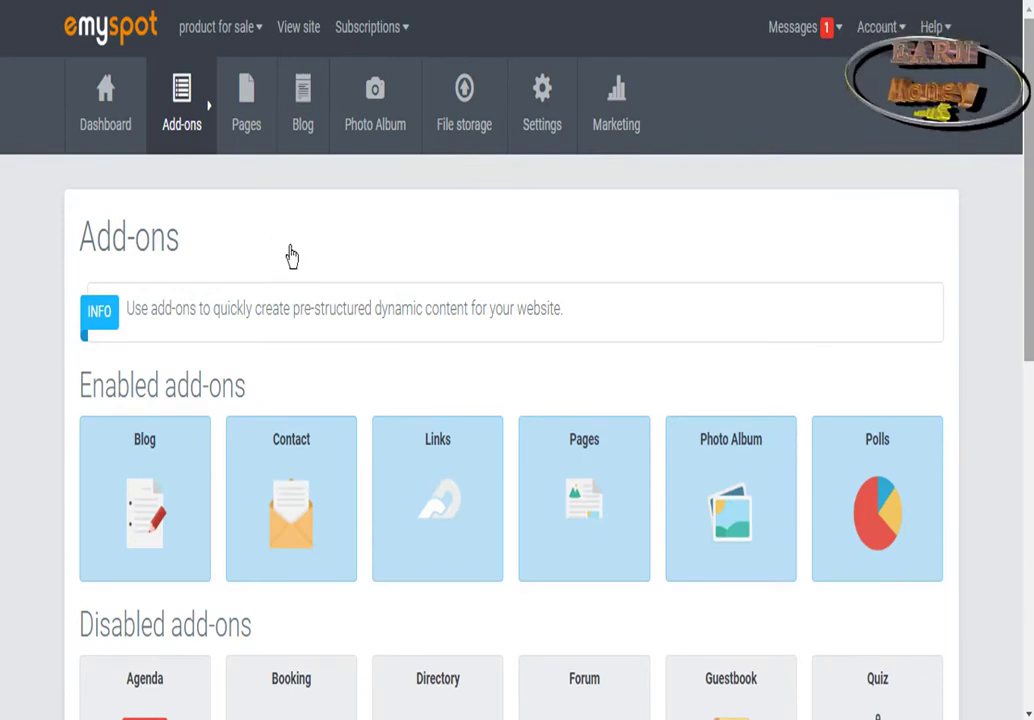
scroll(291, 257, down, 3)
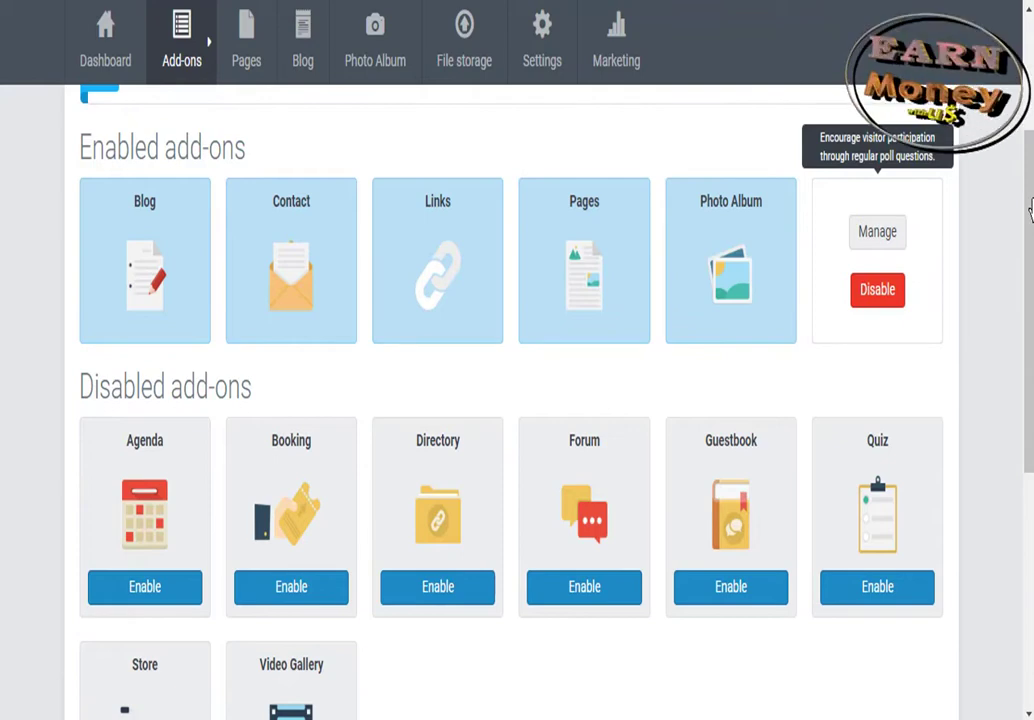
Look over the remaining disabled add-ons and examine the dashboards of the Pages, Blog and Photo Album sections.
scroll(1027, 248, down, 3)
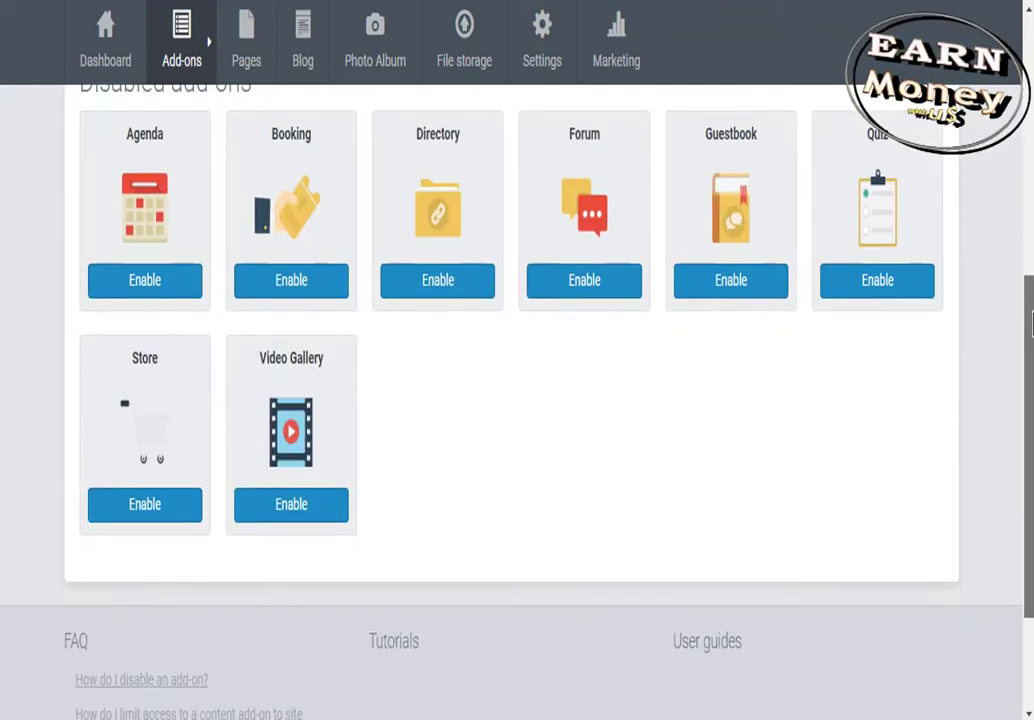
click(243, 42)
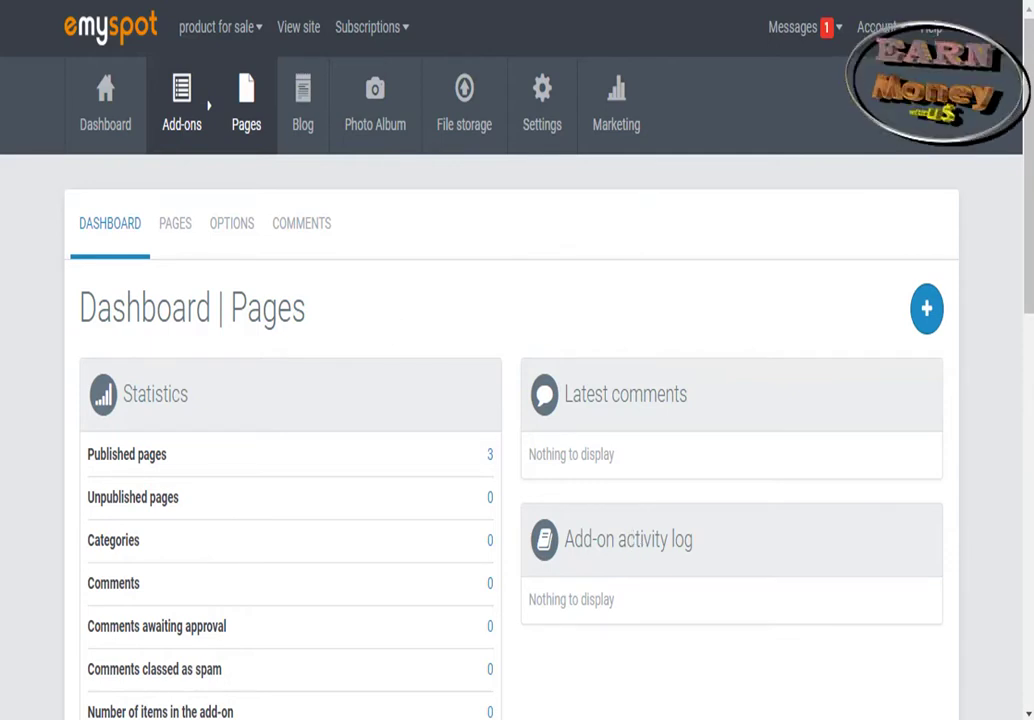
click(302, 106)
click(420, 440)
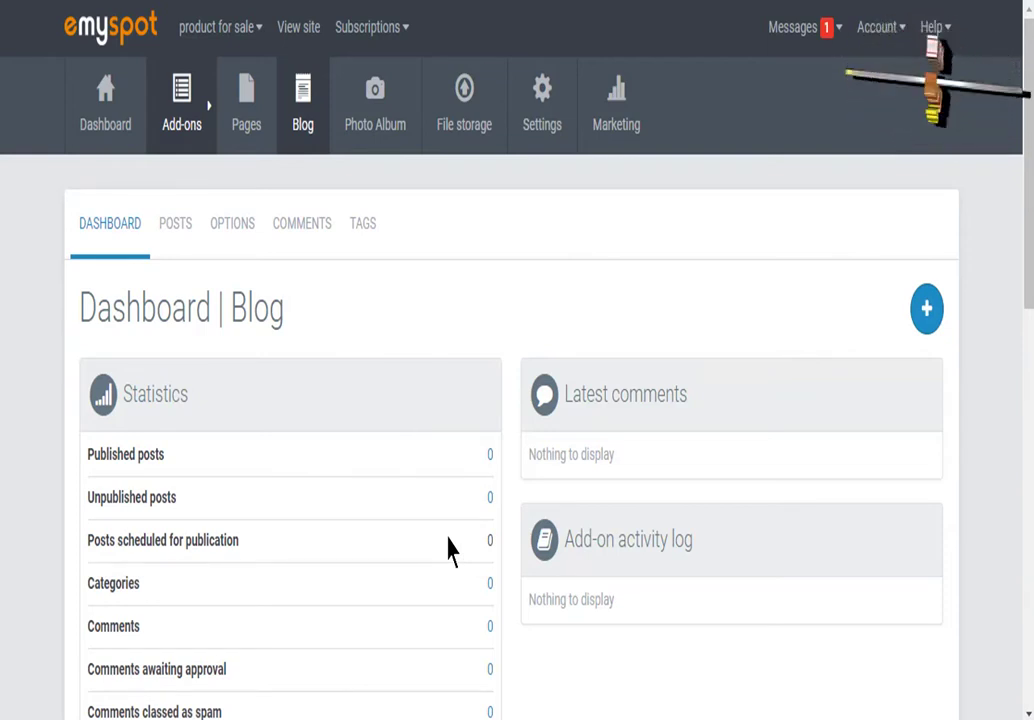
click(312, 140)
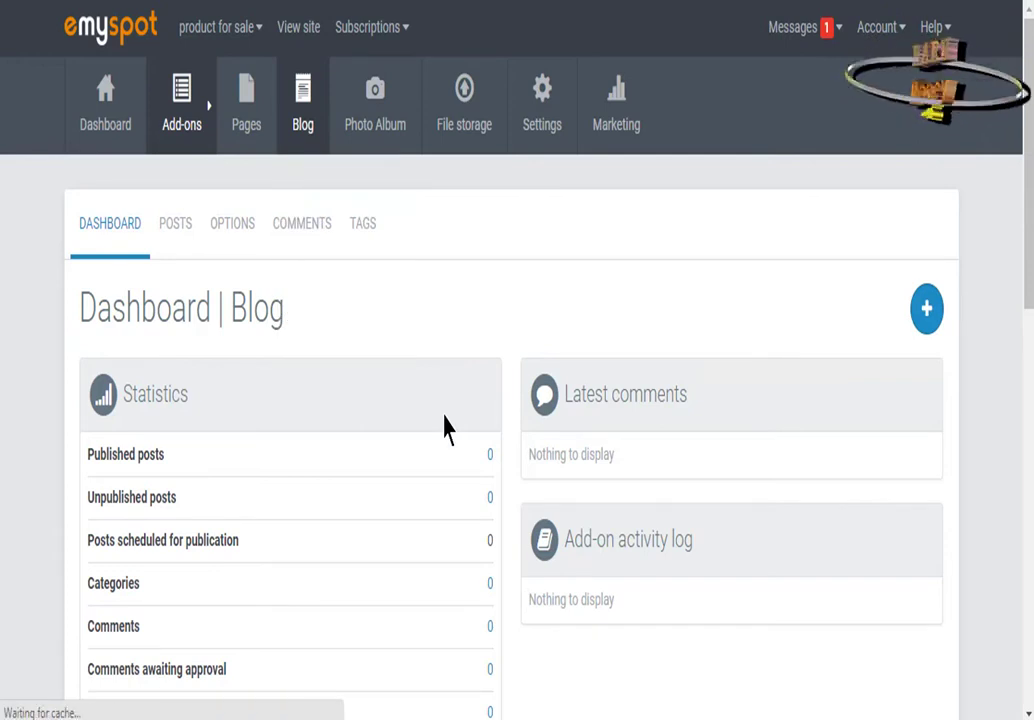
mouse_move(373, 122)
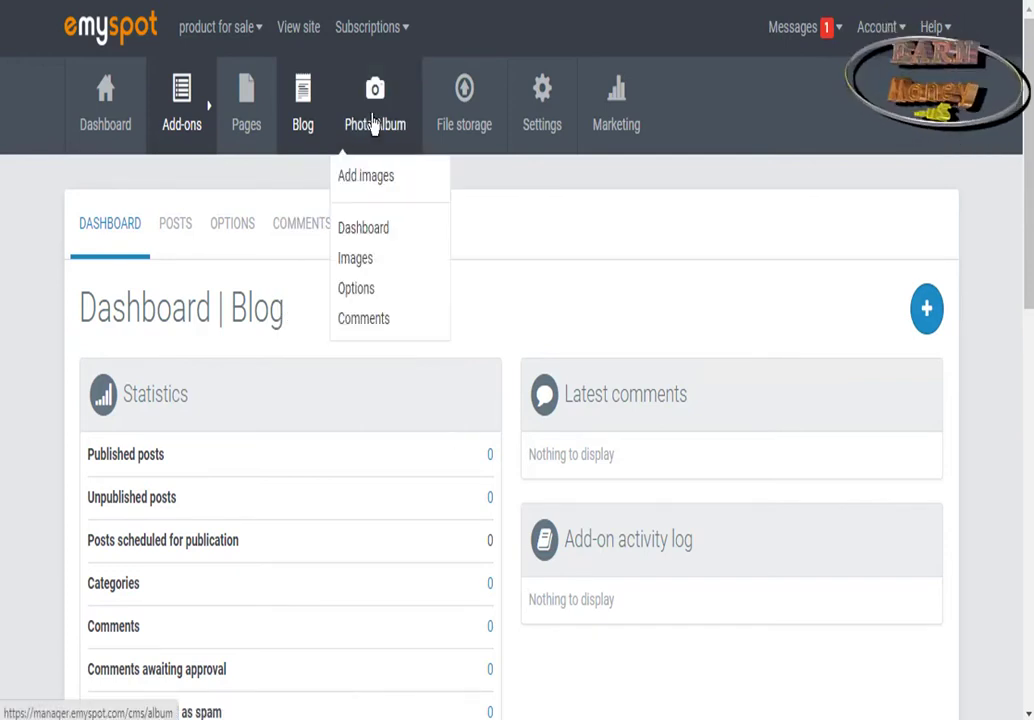
click(438, 262)
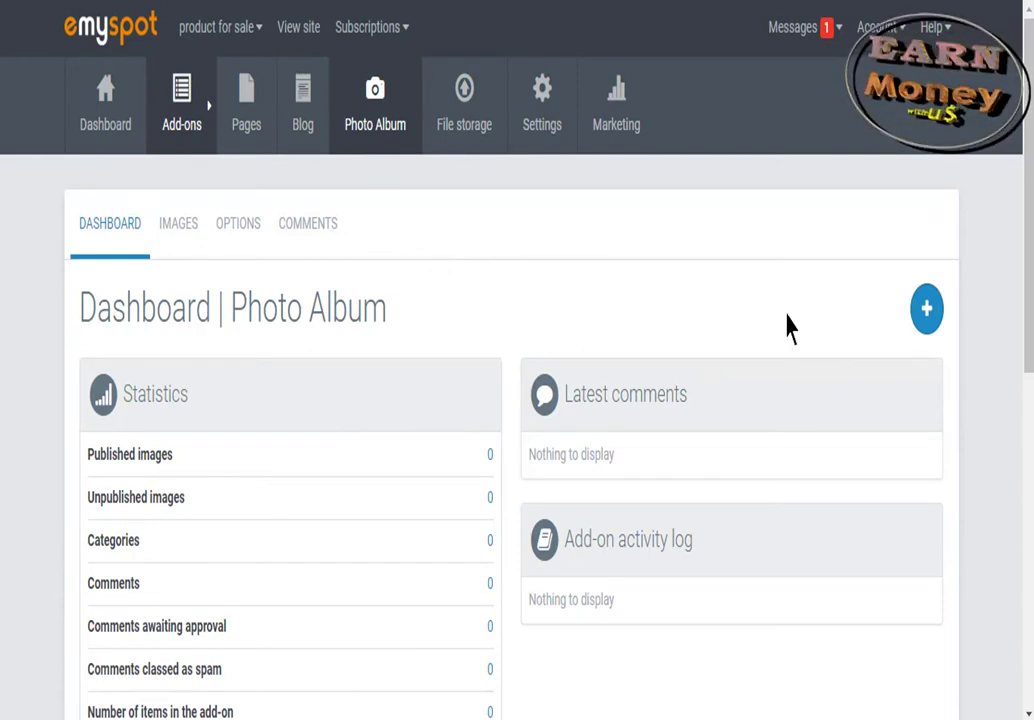
Examine the stored images in File storage and the Settings and Marketing options, and return to the main dashboard.
click(462, 102)
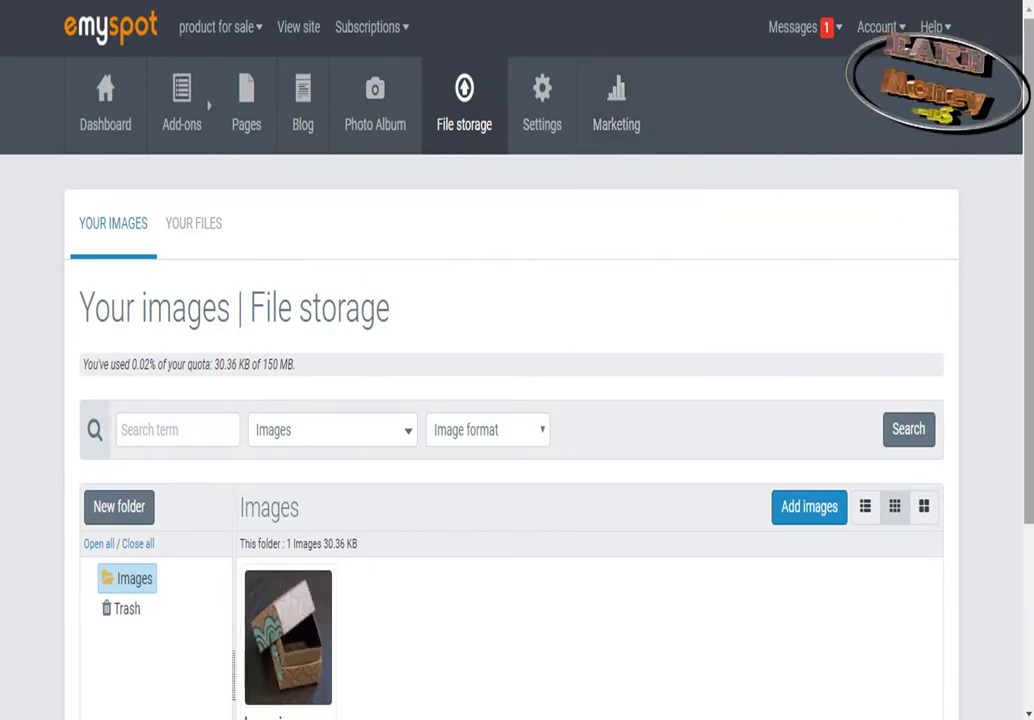
mouse_move(1028, 65)
mouse_down()
mouse_move(1028, 253)
mouse_move(1028, 65)
mouse_up()
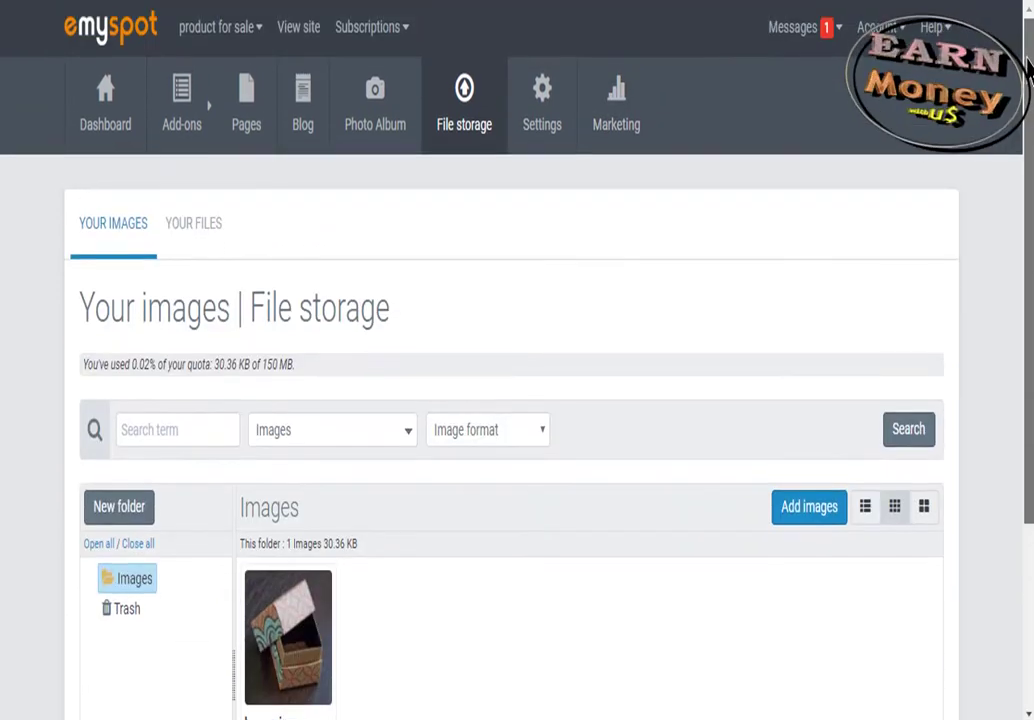
click(548, 117)
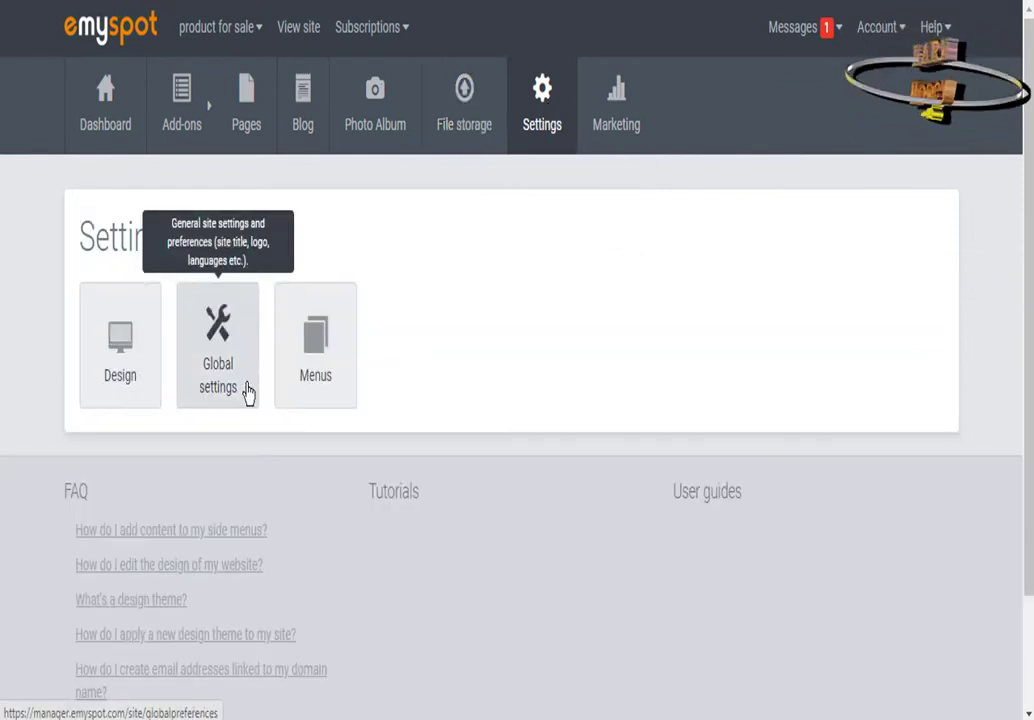
click(632, 133)
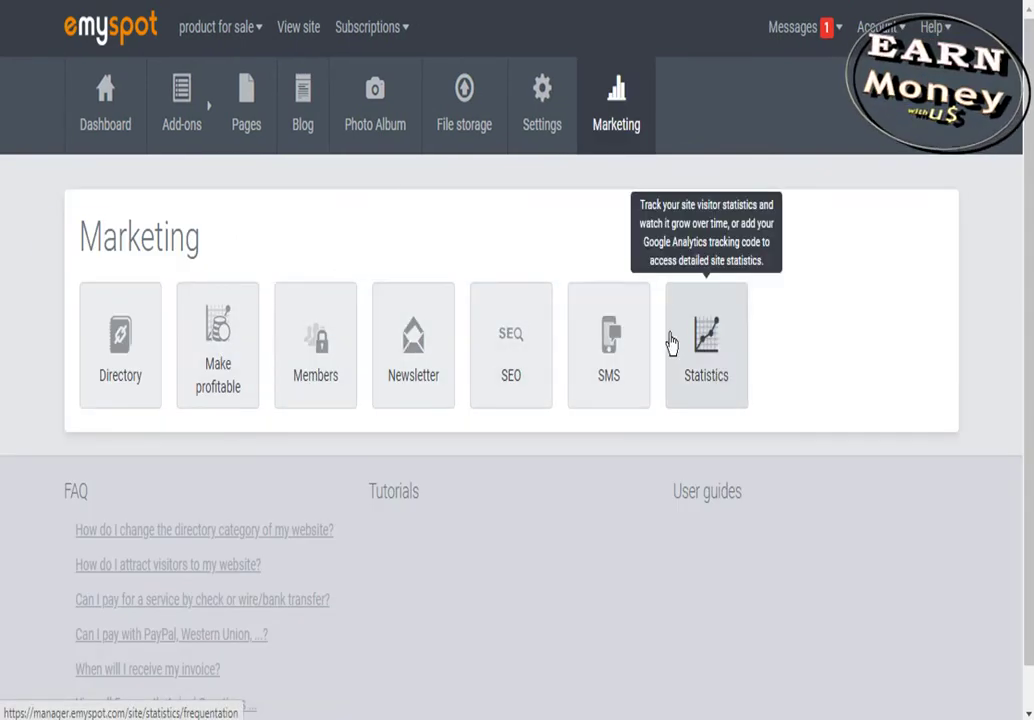
click(102, 124)
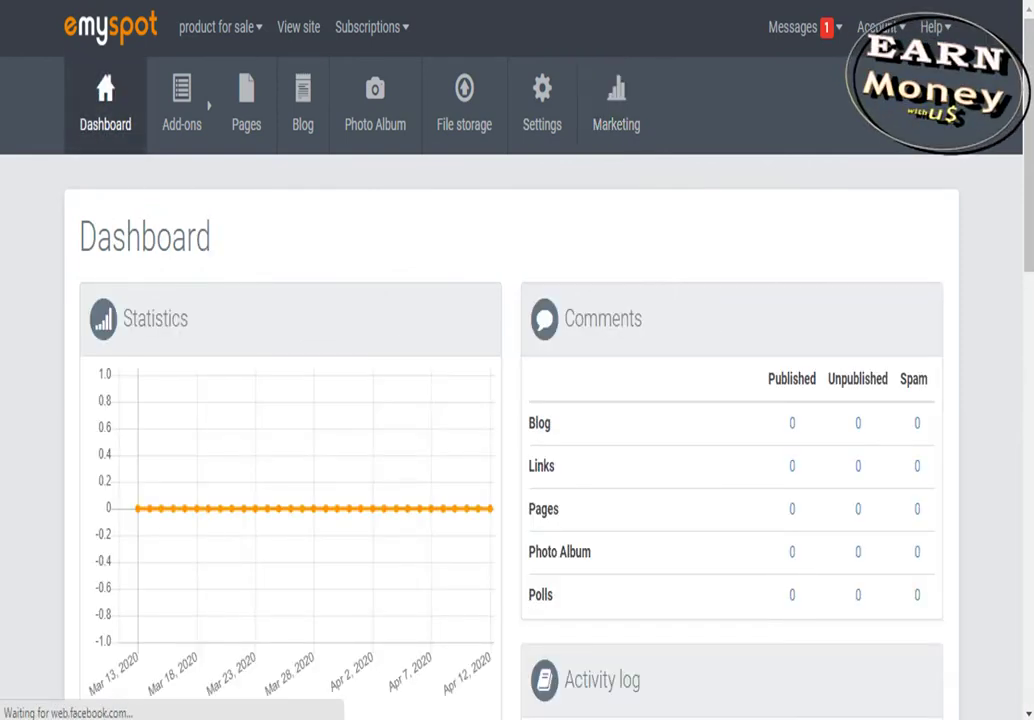
View the live "product for sale" site again and look through its welcome text and side menu content.
click(299, 30)
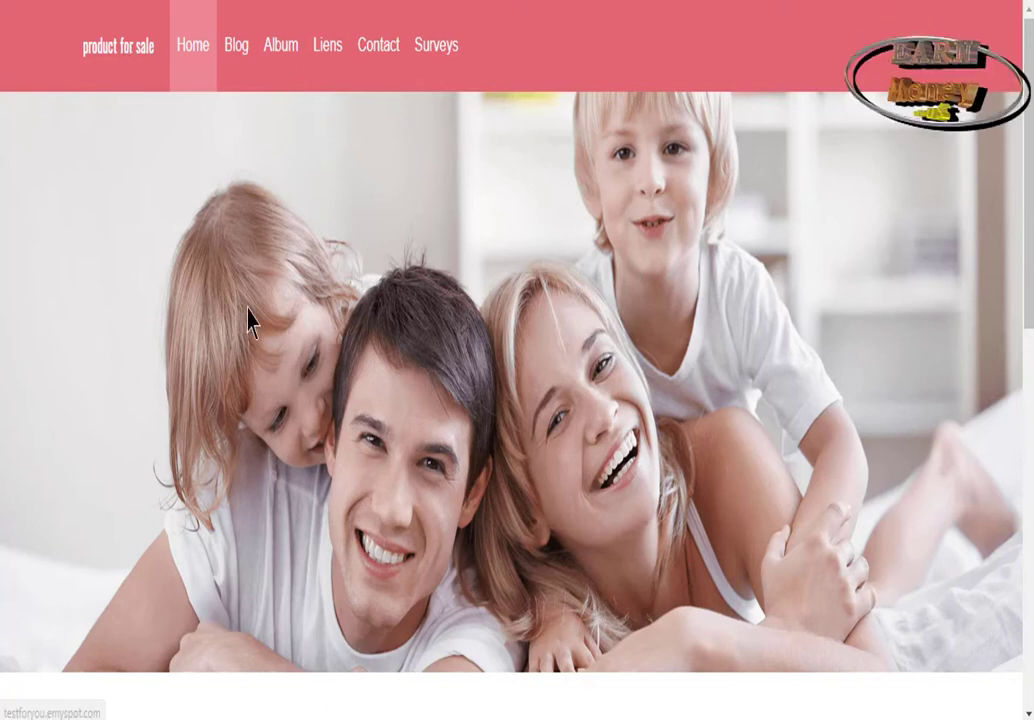
scroll(1018, 185, down, 5)
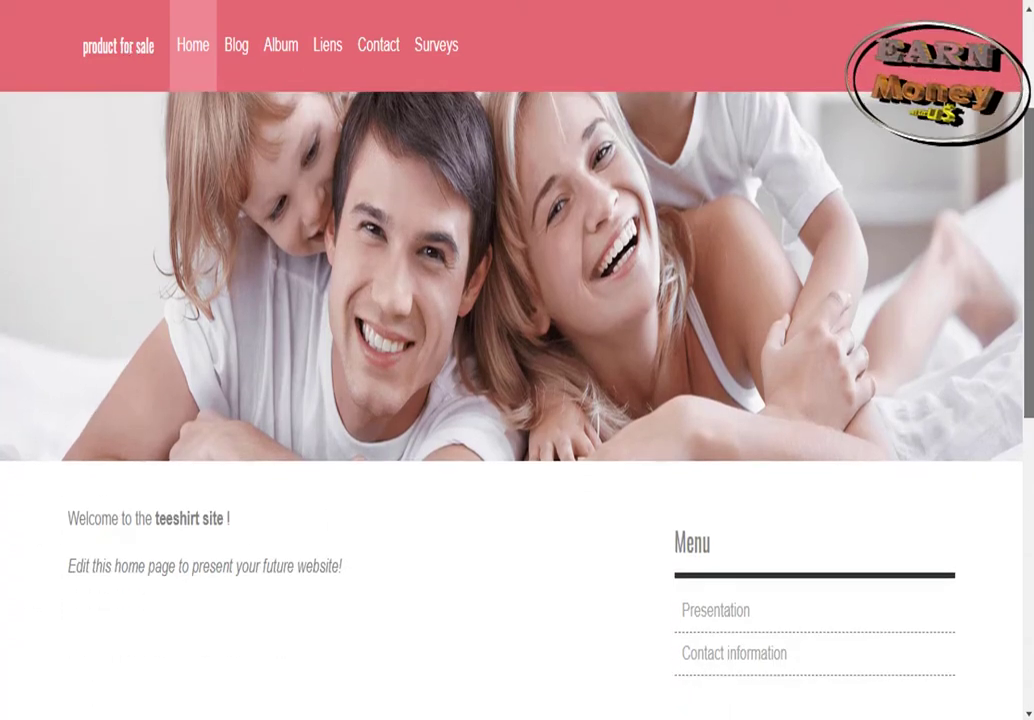
scroll(517, 400, down, 1)
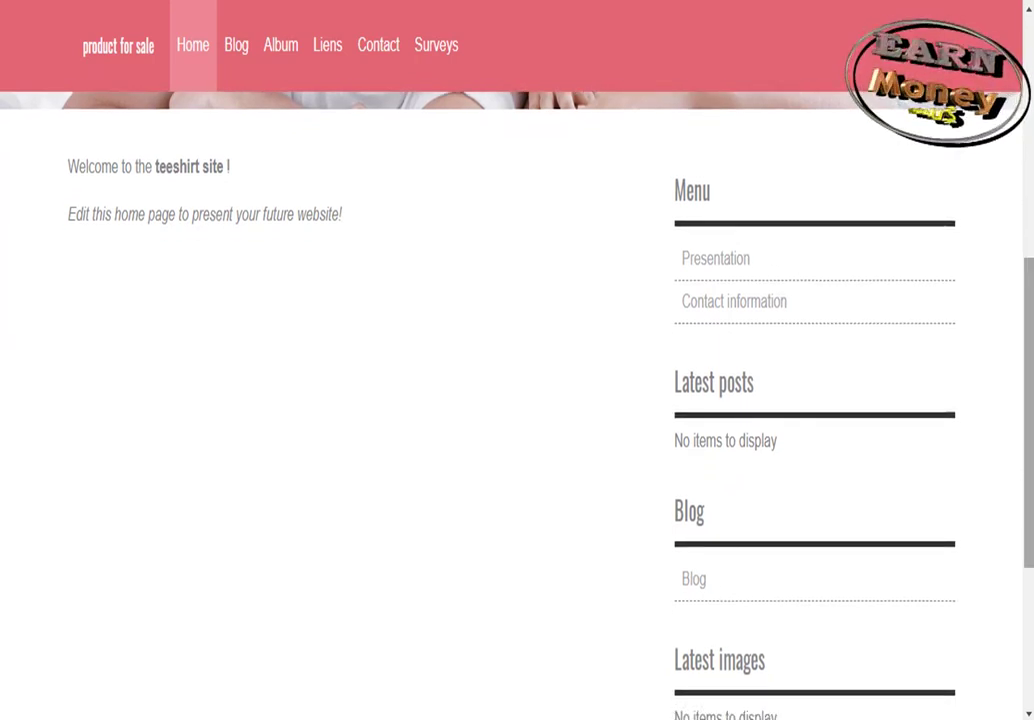
scroll(517, 400, down, 5)
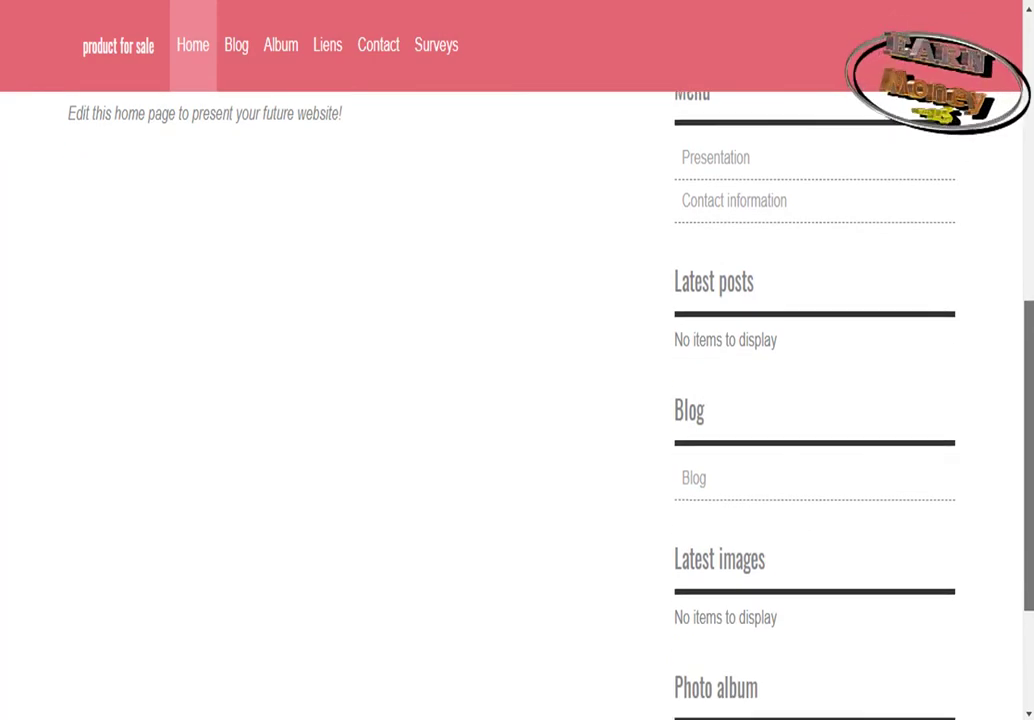